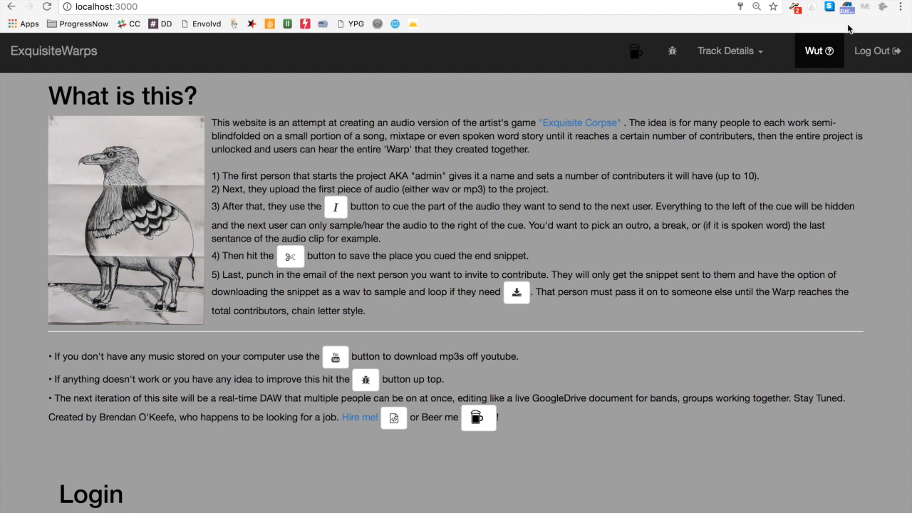
Step: Hide the site explanation and log in with the prefilled account credentials
{"action": "left_click", "coordinate": [825, 51]}
{"action": "left_click", "coordinate": [643, 217]}
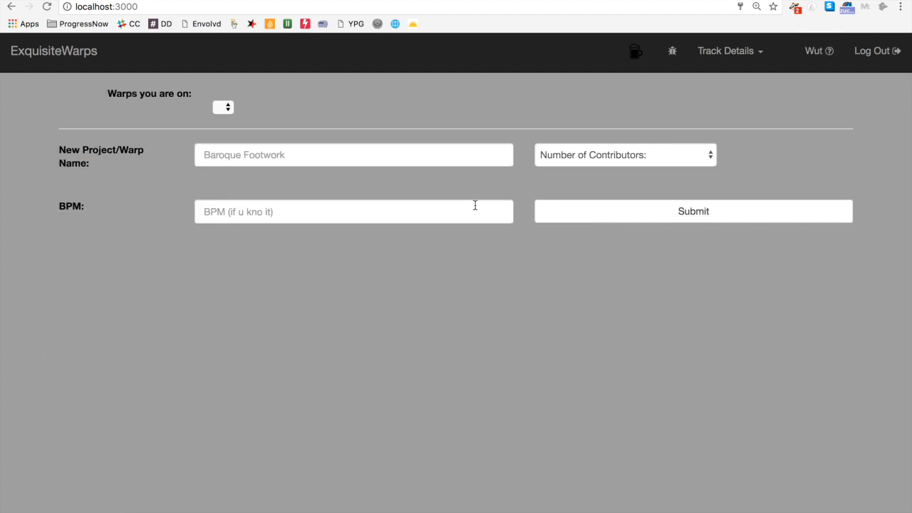
Step: Create a new warp named DEMO with 3 contributors and a BPM of 120
{"action": "left_click", "coordinate": [450, 155]}
{"action": "type", "text": "DEMO"}
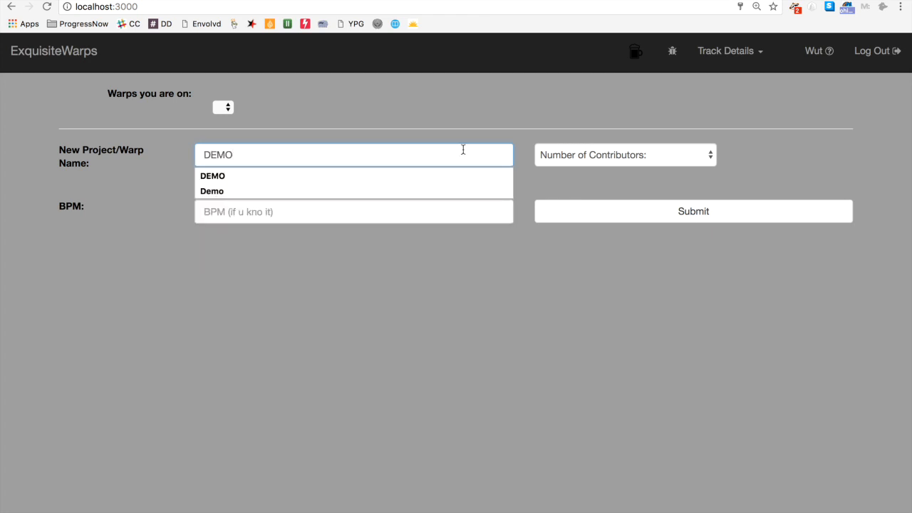
{"action": "left_click", "coordinate": [663, 155]}
{"action": "left_click", "coordinate": [645, 191]}
{"action": "left_click", "coordinate": [431, 211]}
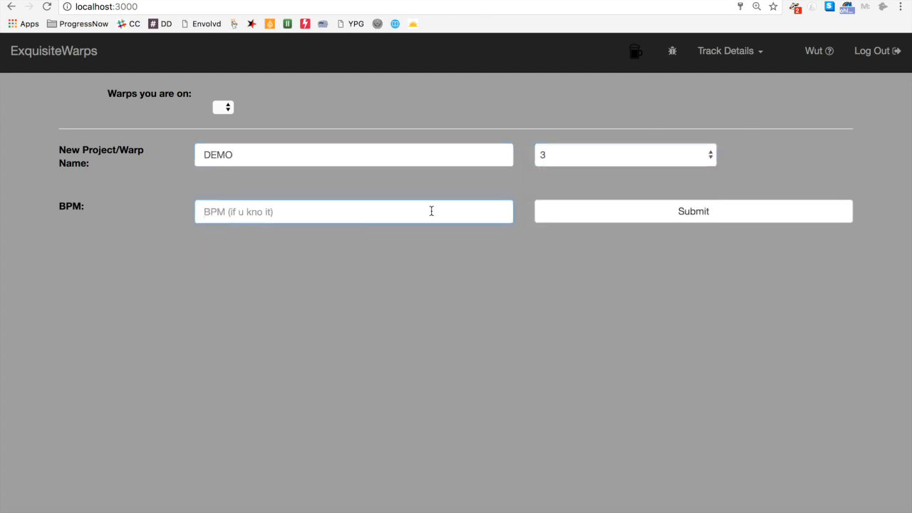
{"action": "type", "text": "120"}
{"action": "left_click", "coordinate": [589, 302]}
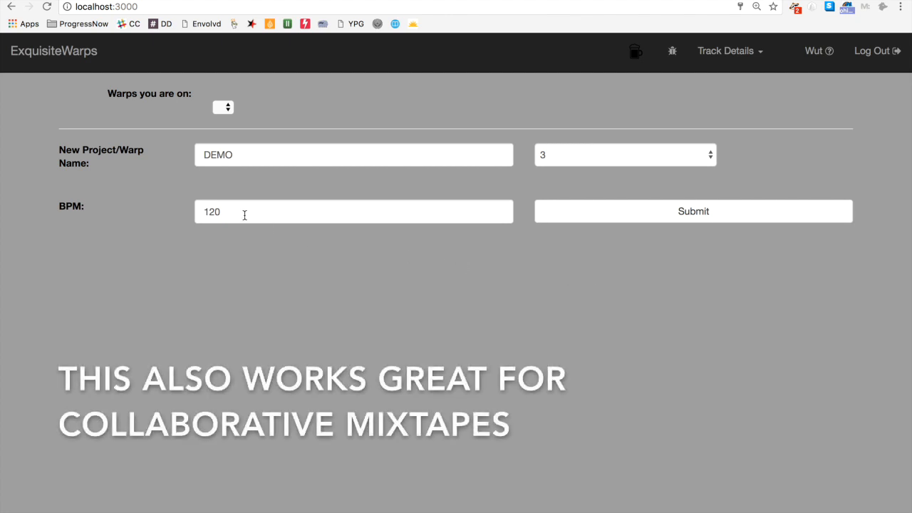
{"action": "left_click", "coordinate": [117, 214]}
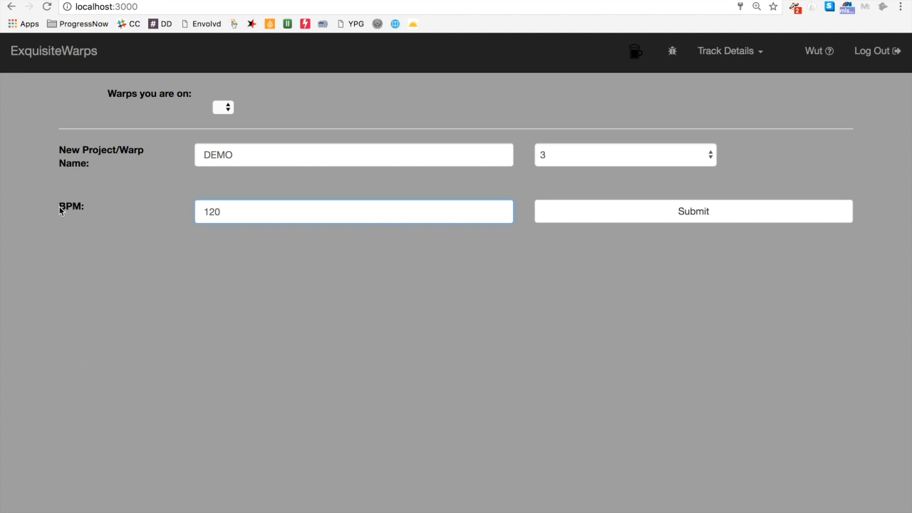
{"action": "left_click", "coordinate": [631, 217]}
Step: Upload EWdemo.wav to the DEMO warp and play part of the track
{"action": "left_click", "coordinate": [138, 226]}
{"action": "left_click", "coordinate": [378, 90]}
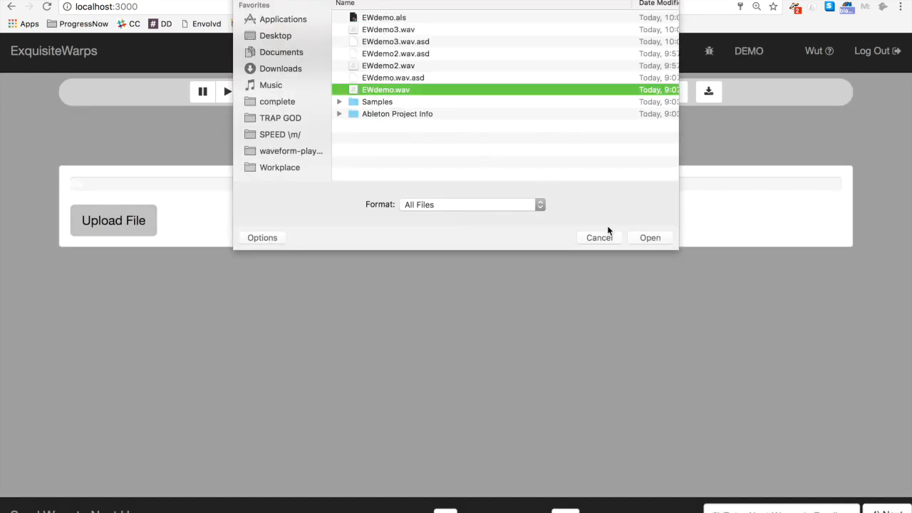
{"action": "left_click", "coordinate": [639, 237]}
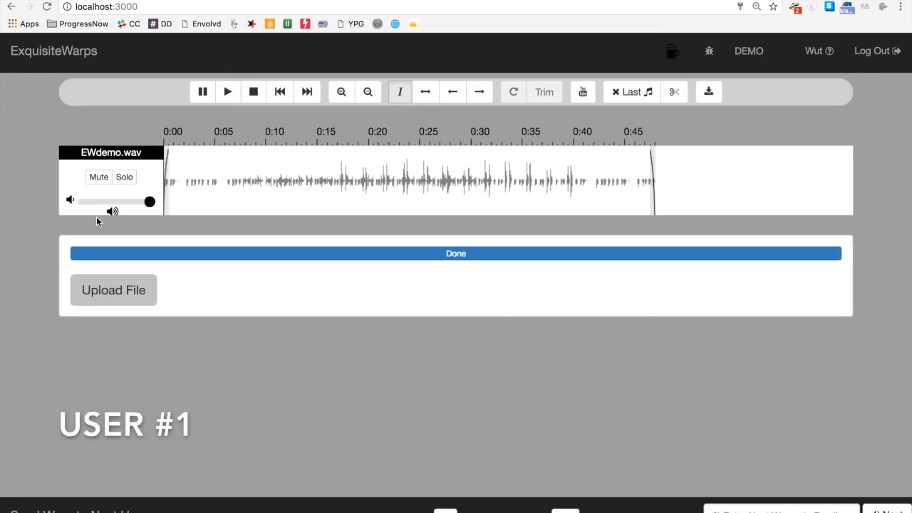
{"action": "left_click", "coordinate": [227, 92]}
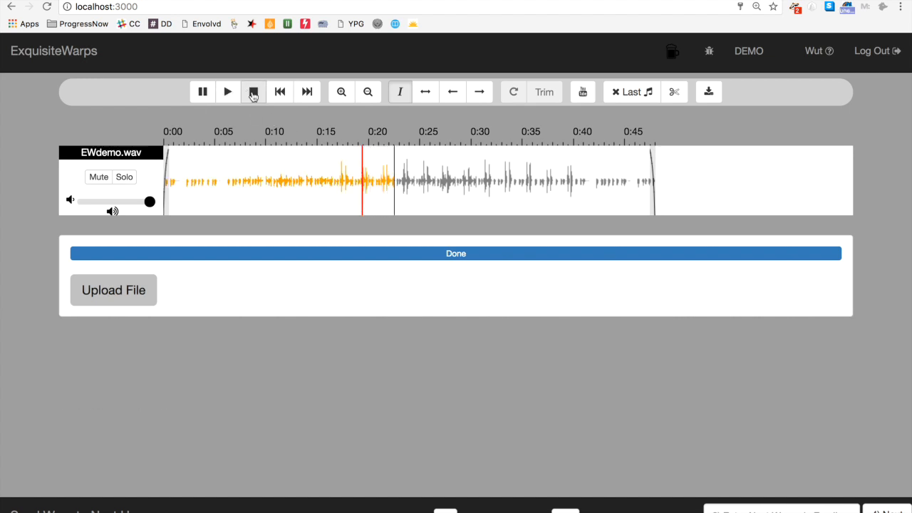
{"action": "left_click", "coordinate": [253, 93]}
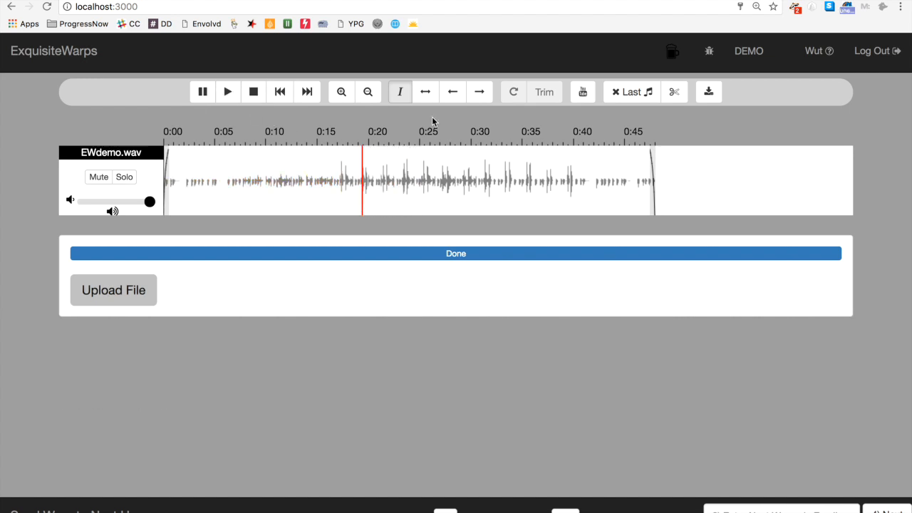
Step: Cue the snippet at about 0:40 in EWdemo.wav and cut off the audio before it
{"action": "left_click", "coordinate": [574, 152]}
{"action": "left_click", "coordinate": [341, 92]}
{"action": "left_click", "coordinate": [341, 92]}
{"action": "scroll", "coordinate": [399, 156], "scroll_direction": "right", "scroll_amount": 10}
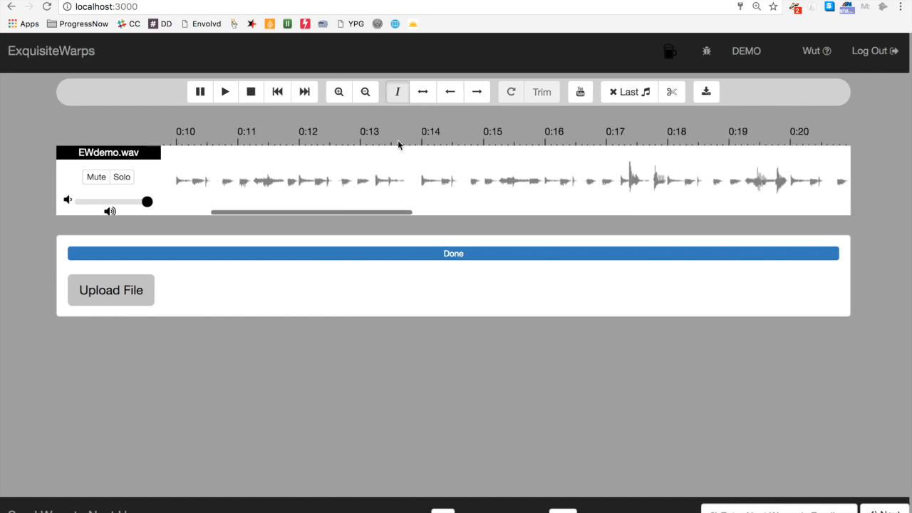
{"action": "scroll", "coordinate": [438, 165], "scroll_direction": "right", "scroll_amount": 15}
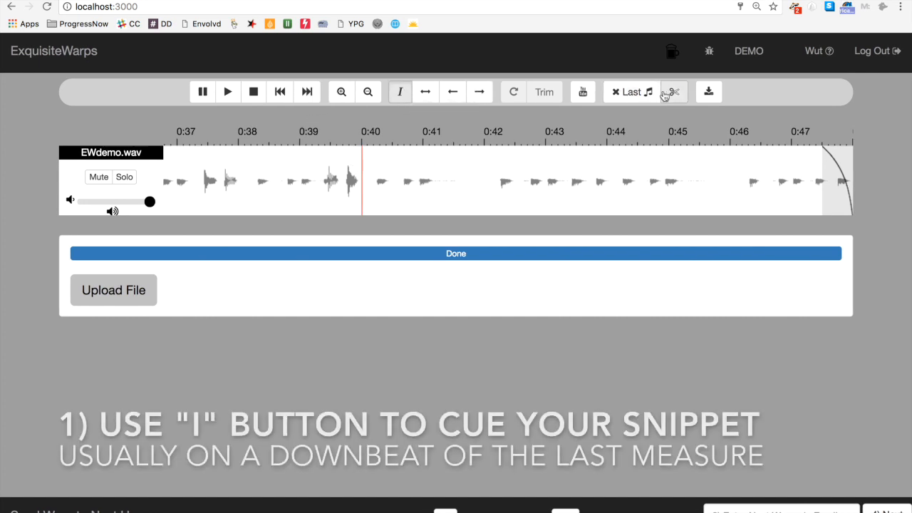
{"action": "left_click", "coordinate": [361, 162]}
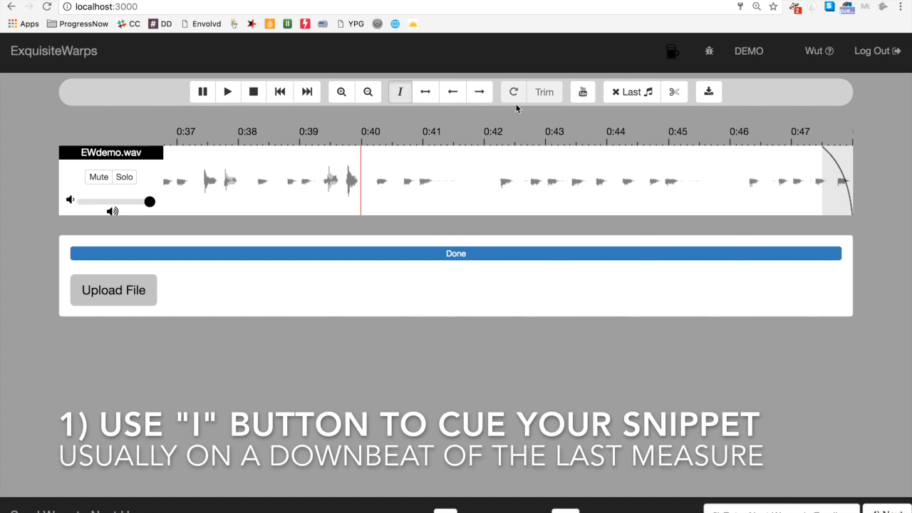
{"action": "left_click", "coordinate": [680, 95]}
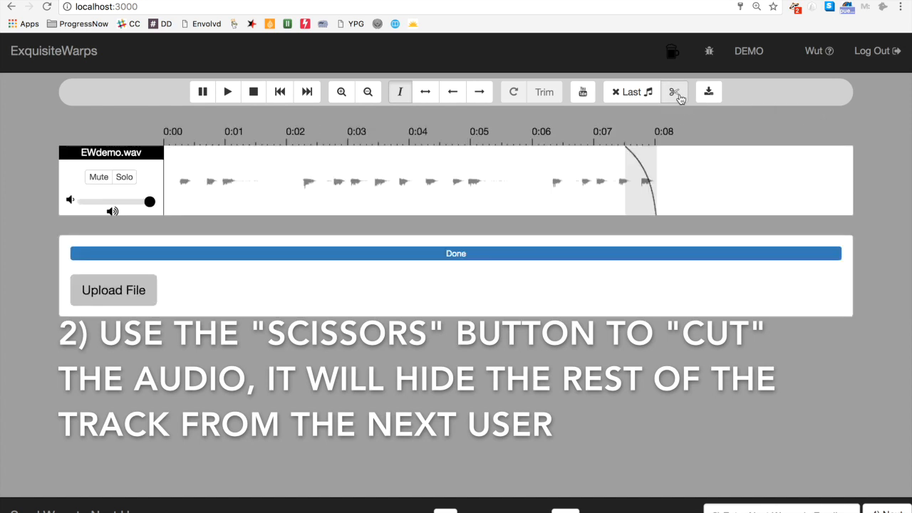
Step: Play the cut snippet and shorten its fade-out to the very end of the clip
{"action": "left_click", "coordinate": [228, 95]}
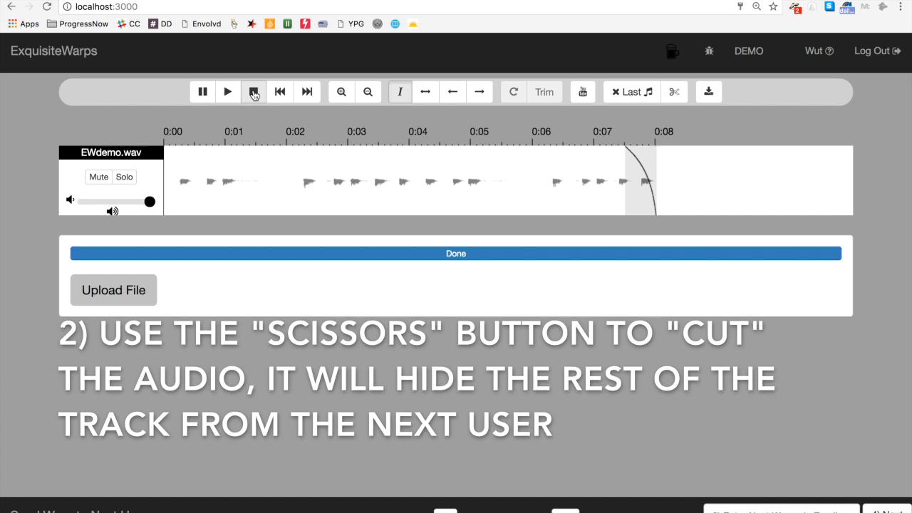
{"action": "left_click", "coordinate": [479, 91]}
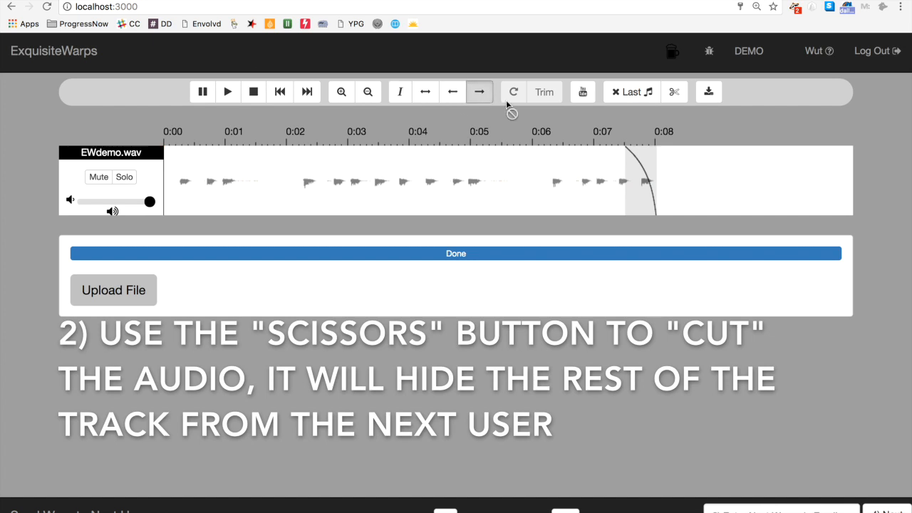
{"action": "left_click", "coordinate": [654, 152]}
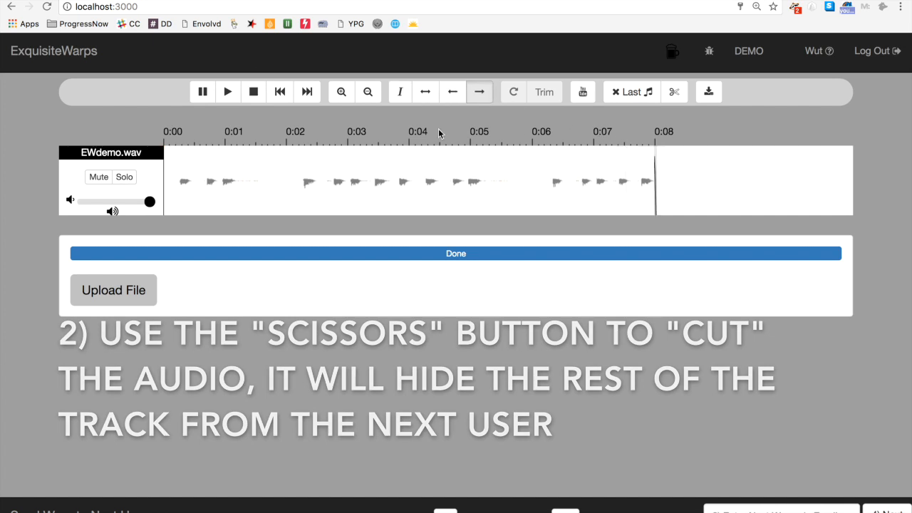
{"action": "left_click", "coordinate": [400, 93]}
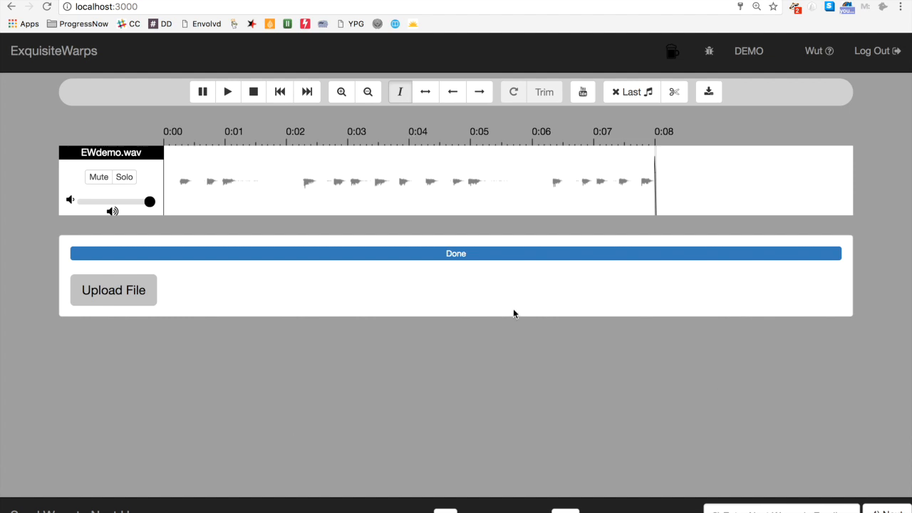
Step: Enter the next contributor's e-mail address and proceed to the send form for the DEMO warp
{"action": "left_click", "coordinate": [747, 510]}
{"action": "type", "text": "bre"}
{"action": "key", "text": "Down"}
{"action": "key", "text": "Return"}
{"action": "left_click", "coordinate": [882, 510]}
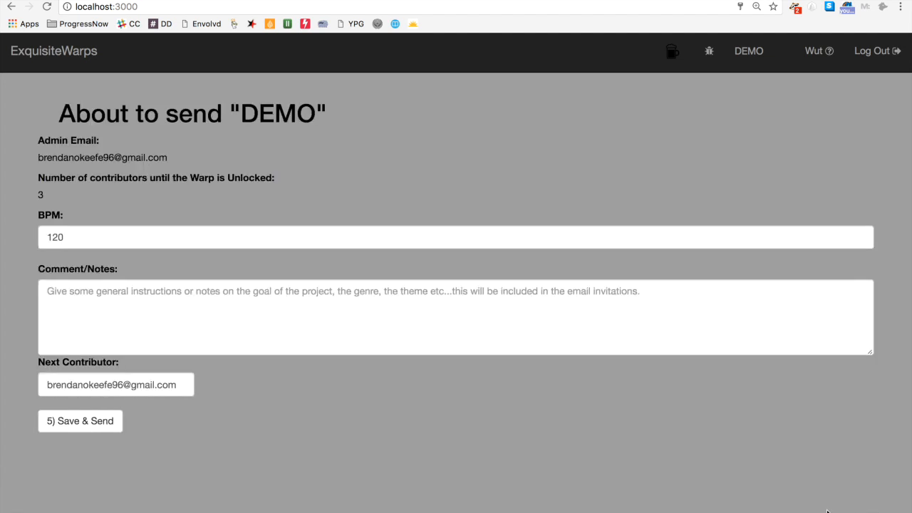
Step: Add the note "These emailed. We making a song!!!!!" and save and send the warp invitation
{"action": "left_click", "coordinate": [156, 301]}
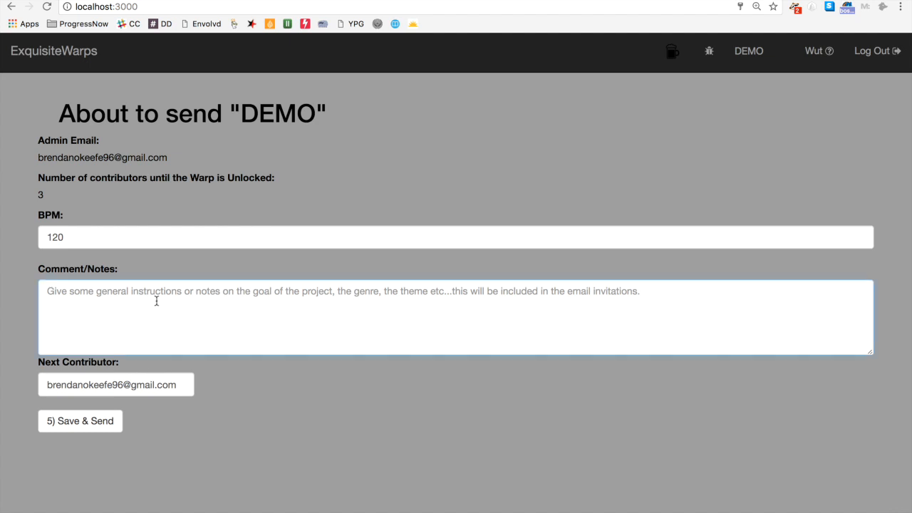
{"action": "type", "text": "Th"}
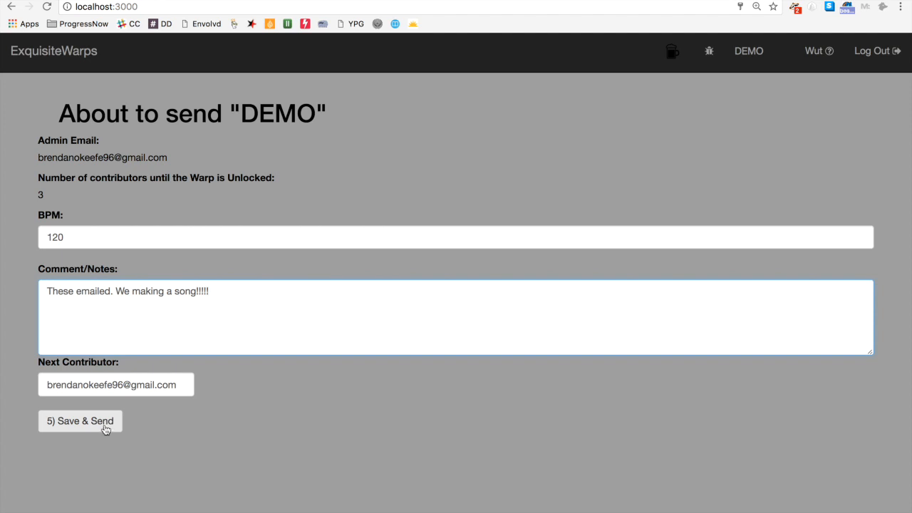
{"action": "left_click", "coordinate": [105, 426]}
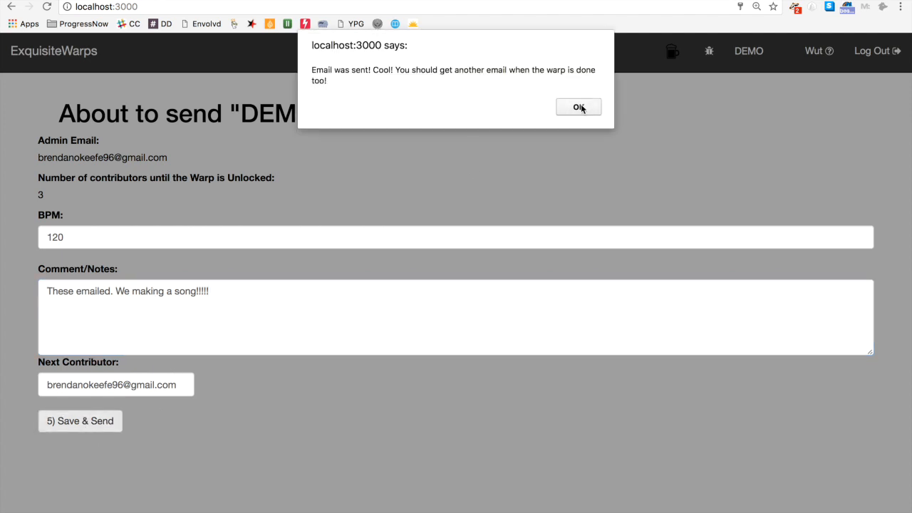
{"action": "left_click", "coordinate": [578, 107]}
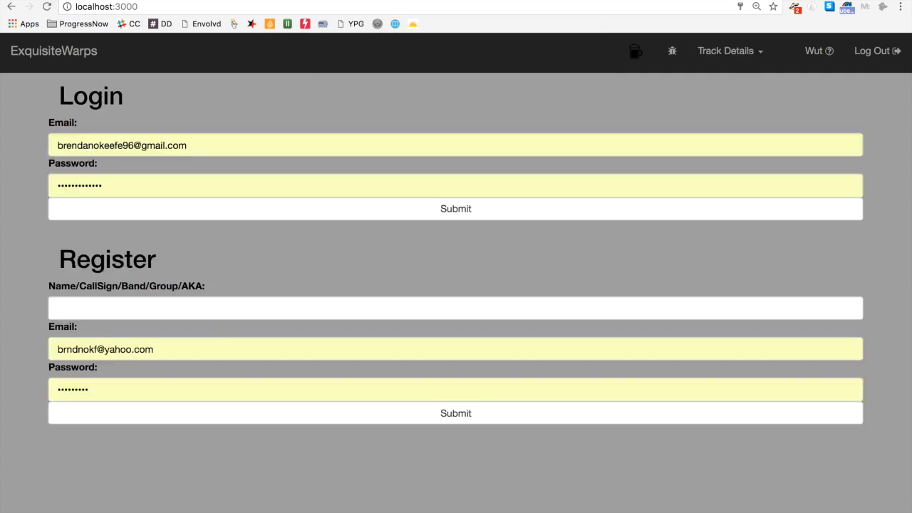
Step: Switch to Gmail, open the DEMO invitation e-mail and read its subject, note and expanded full text
{"action": "left_click", "coordinate": [350, 0]}
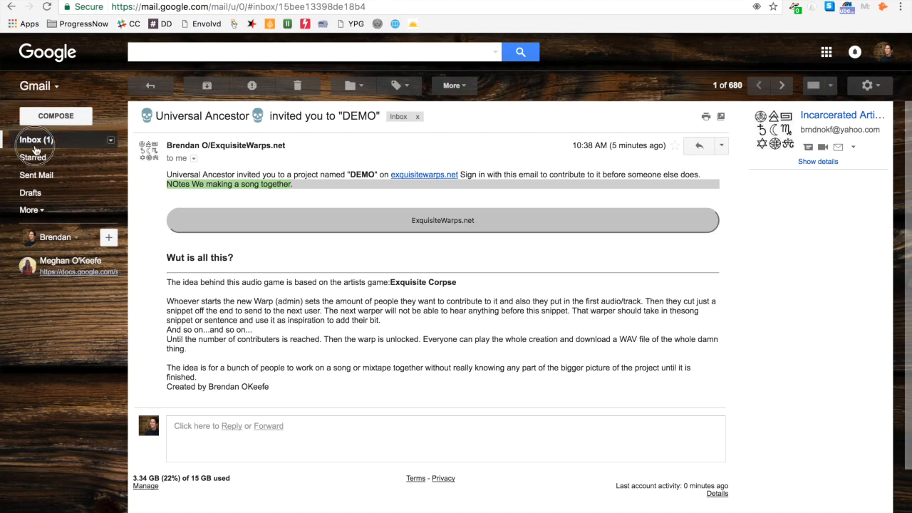
{"action": "left_click", "coordinate": [32, 140]}
{"action": "left_click", "coordinate": [362, 118]}
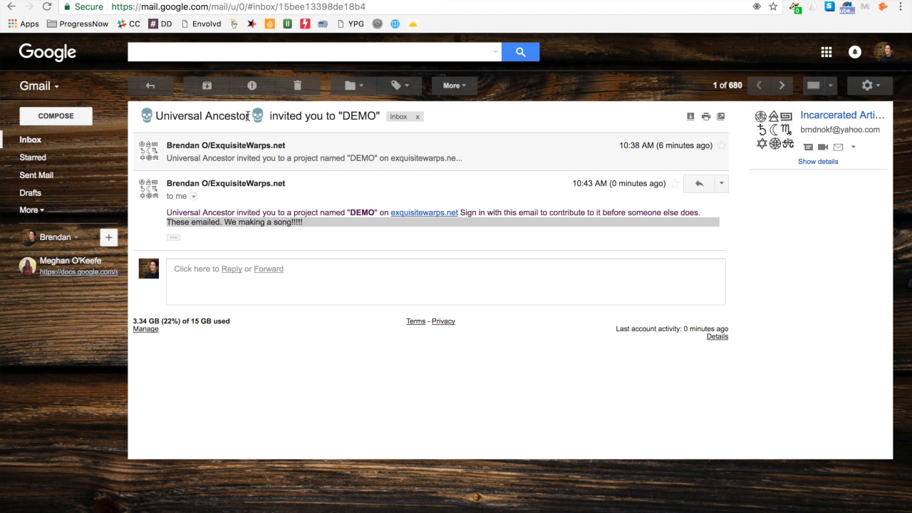
{"action": "left_click_drag", "start_coordinate": [248, 116], "coordinate": [154, 116]}
{"action": "left_click_drag", "start_coordinate": [337, 115], "coordinate": [377, 115]}
{"action": "left_click_drag", "start_coordinate": [306, 224], "coordinate": [166, 223]}
{"action": "left_click", "coordinate": [174, 237]}
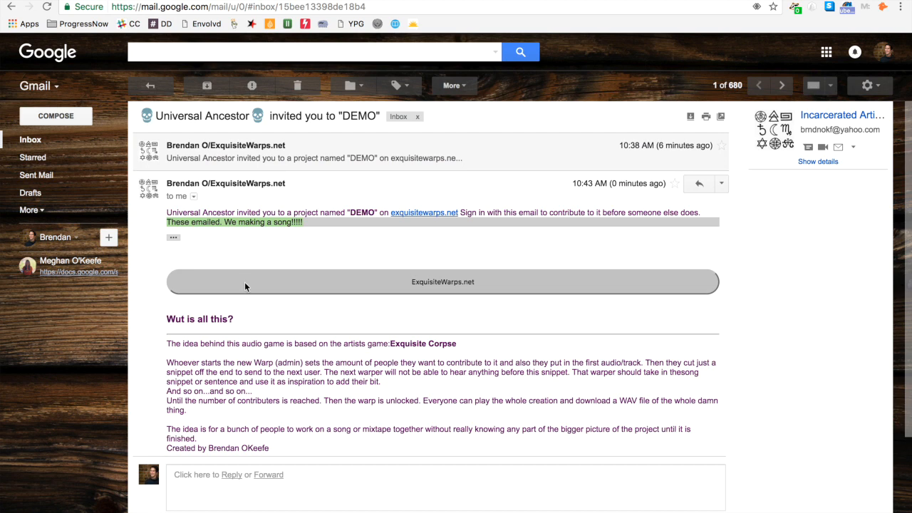
Step: Follow the e-mail's ExquisiteWarps.net link, return to the localhost:3000 site and log in with the prefilled credentials
{"action": "left_click", "coordinate": [441, 284]}
{"action": "left_click", "coordinate": [661, 0]}
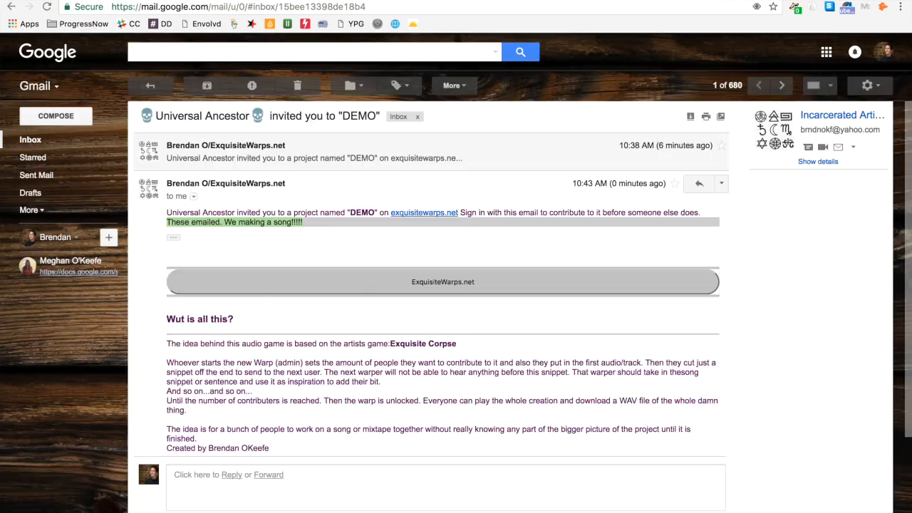
{"action": "left_click", "coordinate": [411, 0]}
{"action": "left_click", "coordinate": [510, 214]}
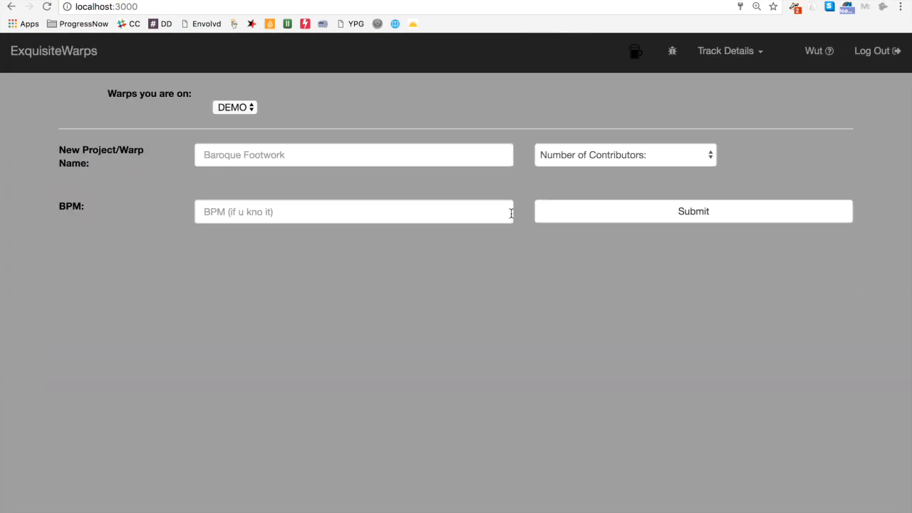
Step: Open the DEMO warp from the list of warps the account is on
{"action": "left_click", "coordinate": [243, 108]}
{"action": "left_click", "coordinate": [387, 87]}
{"action": "left_click", "coordinate": [580, 163]}
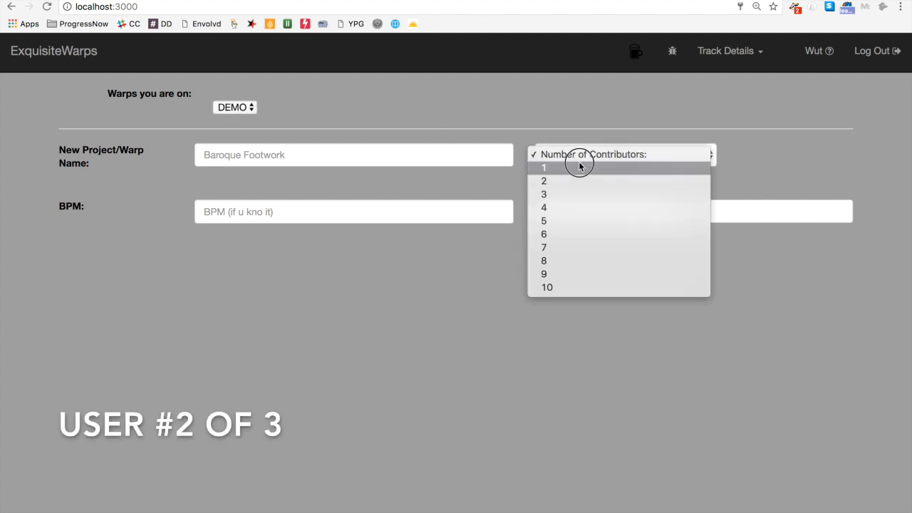
{"action": "left_click", "coordinate": [550, 85]}
{"action": "left_click", "coordinate": [635, 213]}
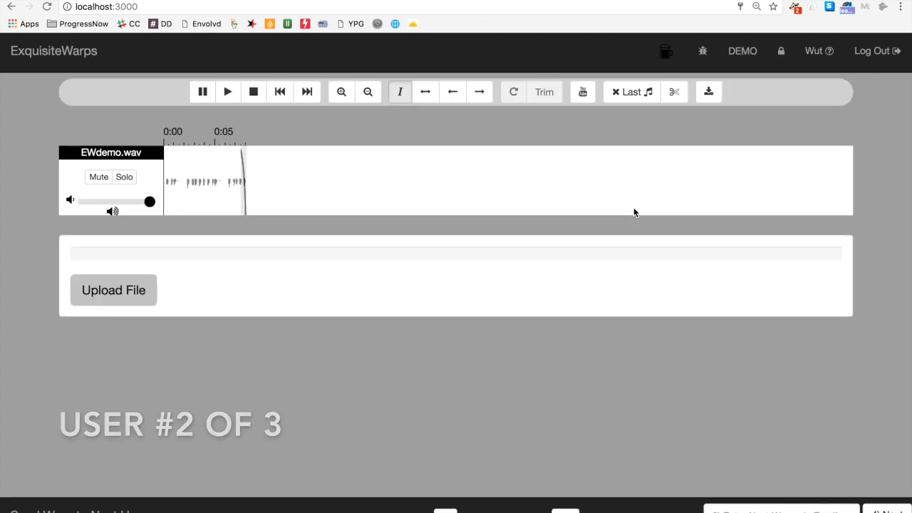
Step: Play the received EWdemo.wav snippet, download it as a mix and quit iTunes
{"action": "left_click", "coordinate": [228, 93]}
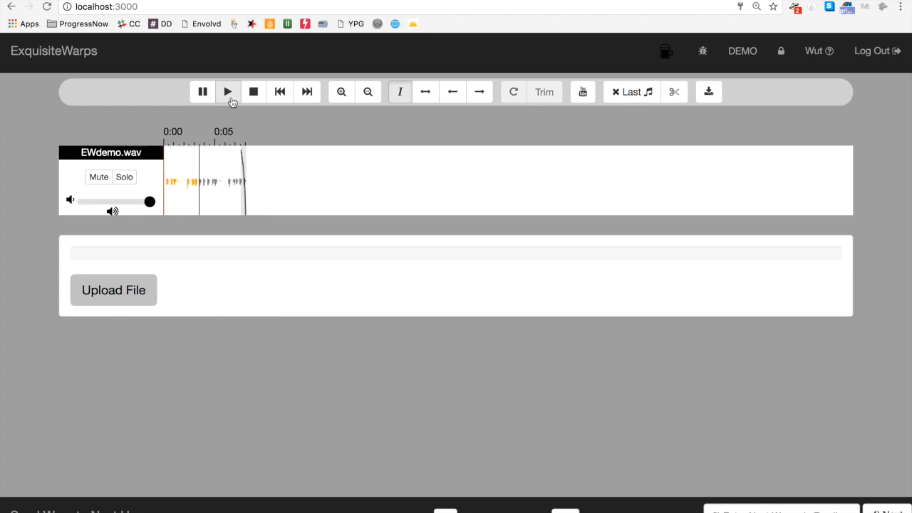
{"action": "left_click", "coordinate": [253, 93]}
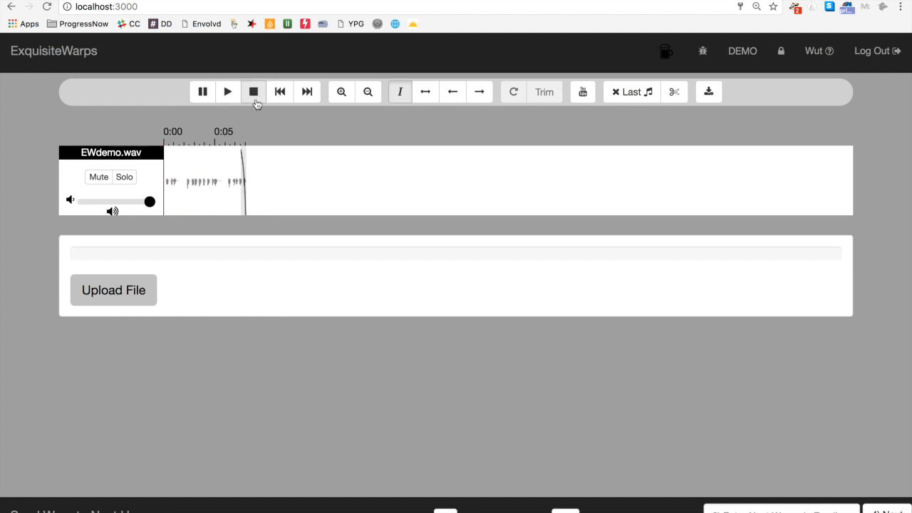
{"action": "left_click", "coordinate": [714, 94]}
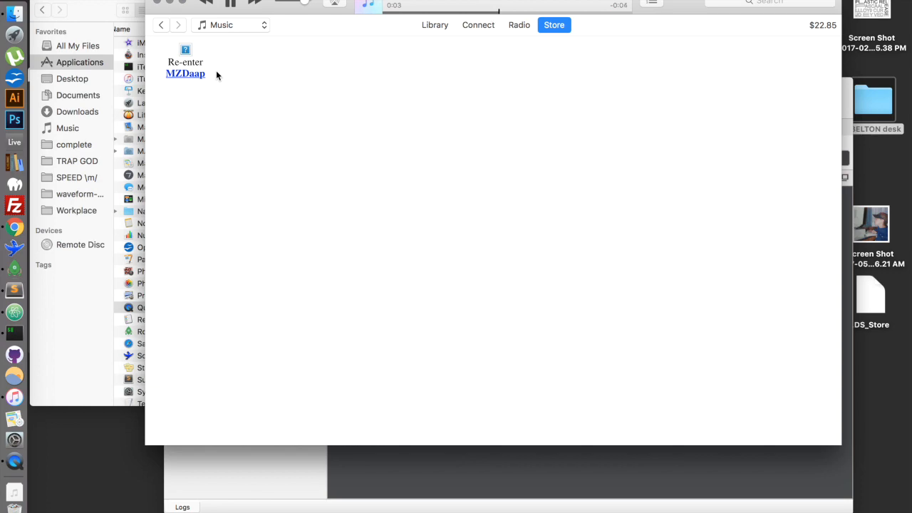
{"action": "key", "text": "super+q"}
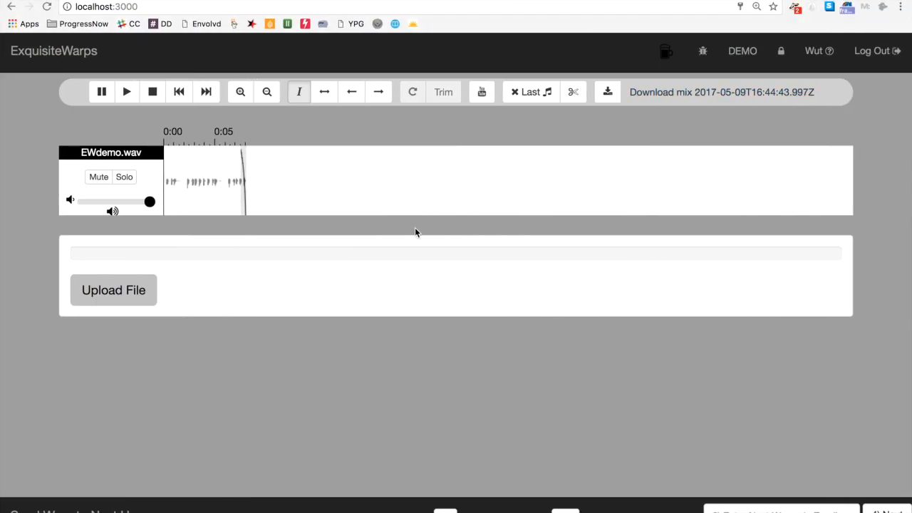
Step: Upload EWdemo2.wav to the DEMO warp as a second track
{"action": "left_click", "coordinate": [144, 292]}
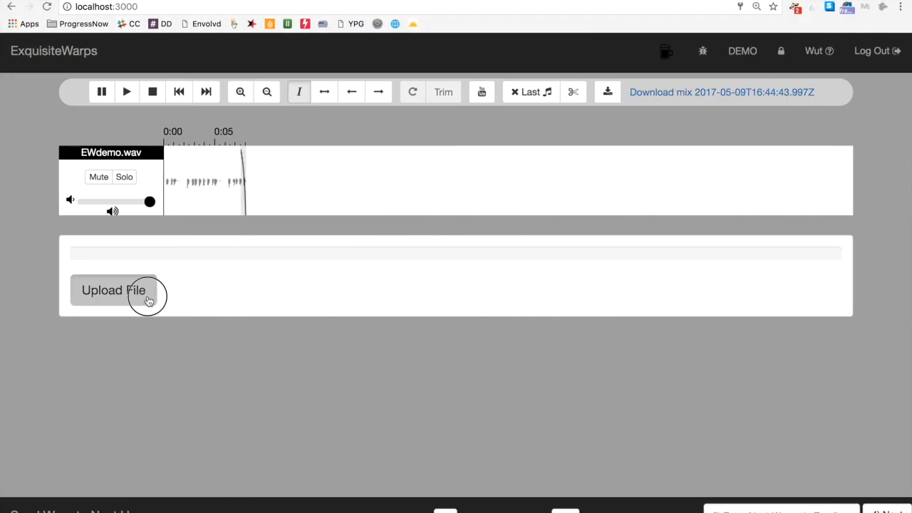
{"action": "left_click", "coordinate": [385, 67]}
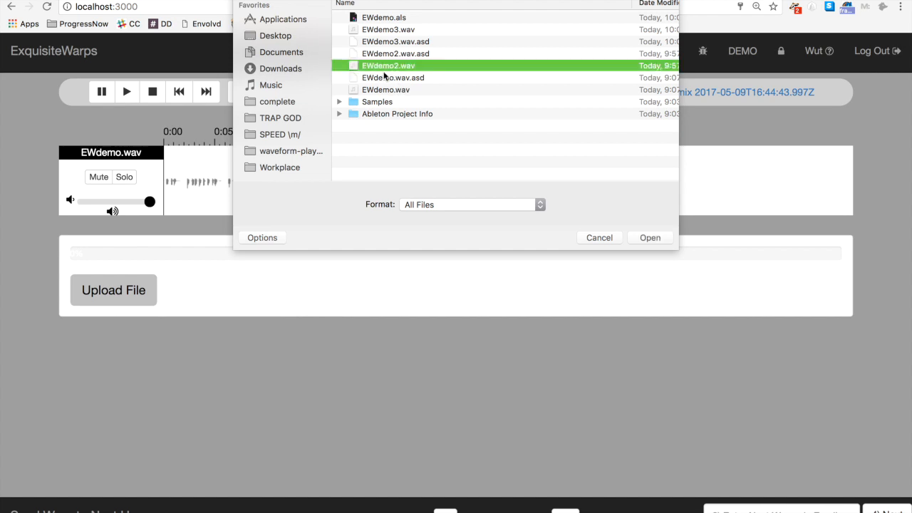
{"action": "left_click", "coordinate": [650, 238]}
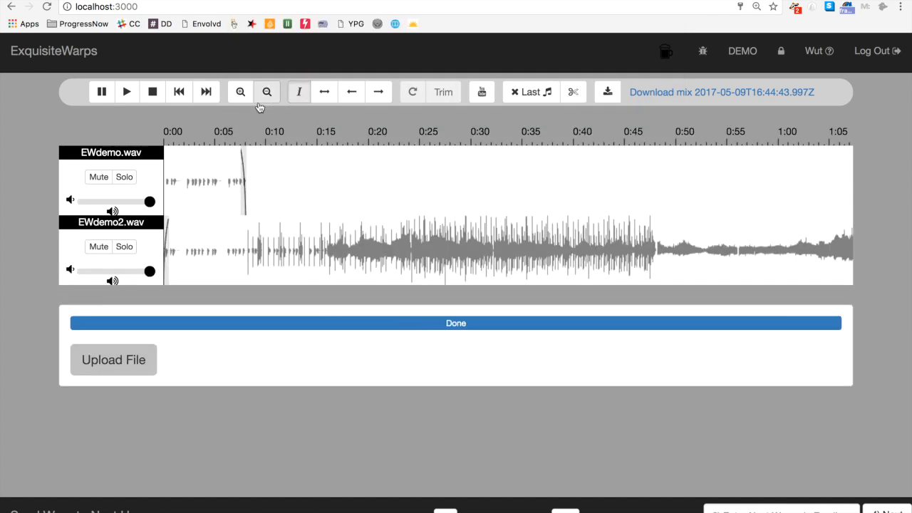
Step: Shift the EWdemo2.wav track slightly forward in time so its waveform aligns with EWdemo.wav
{"action": "left_click", "coordinate": [240, 92]}
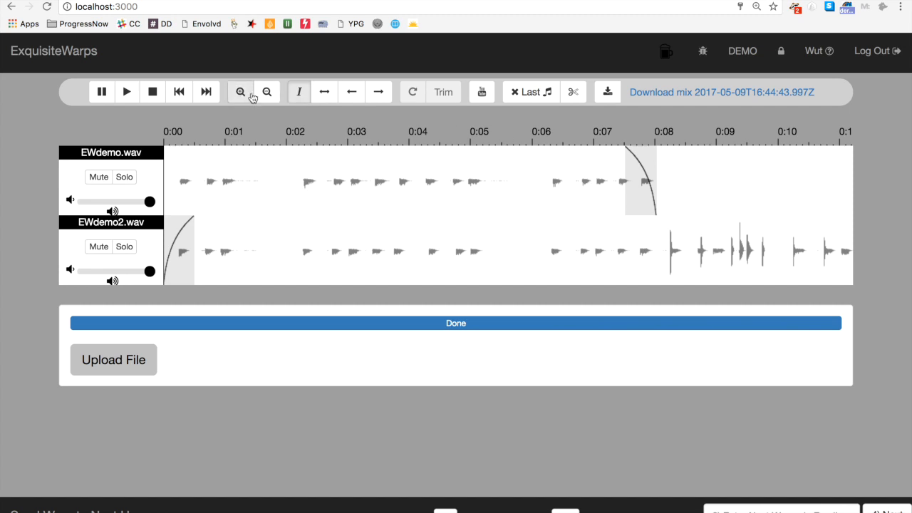
{"action": "left_click", "coordinate": [324, 93]}
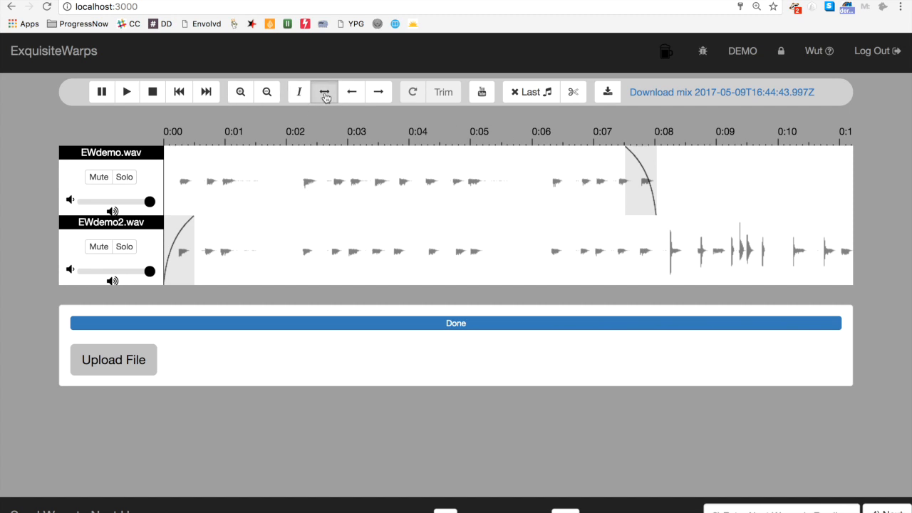
{"action": "left_click_drag", "start_coordinate": [328, 240], "coordinate": [334, 240]}
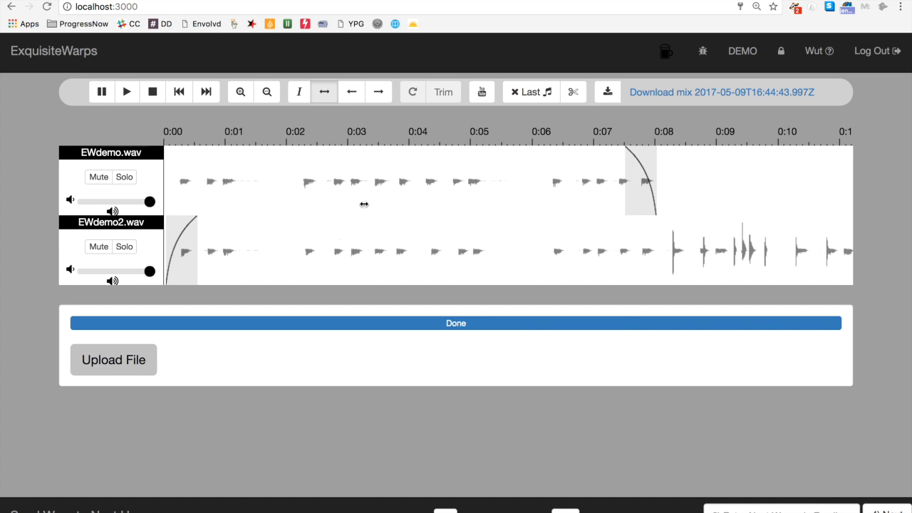
Step: Trim EWdemo2.wav to the section from about 0:08, where EWdemo.wav ends, through the end of the track
{"action": "left_click", "coordinate": [267, 92]}
{"action": "left_click", "coordinate": [266, 92]}
{"action": "left_click", "coordinate": [267, 92]}
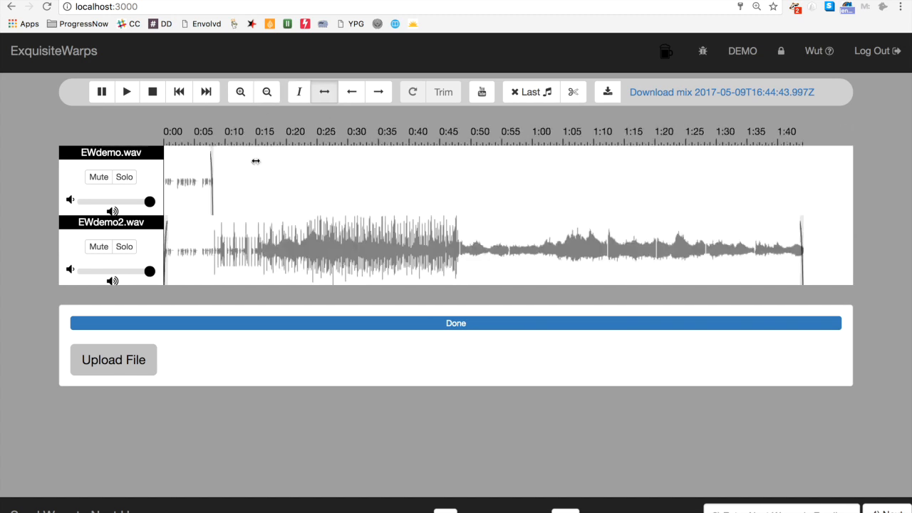
{"action": "left_click", "coordinate": [300, 93]}
{"action": "left_click_drag", "start_coordinate": [213, 242], "coordinate": [831, 247]}
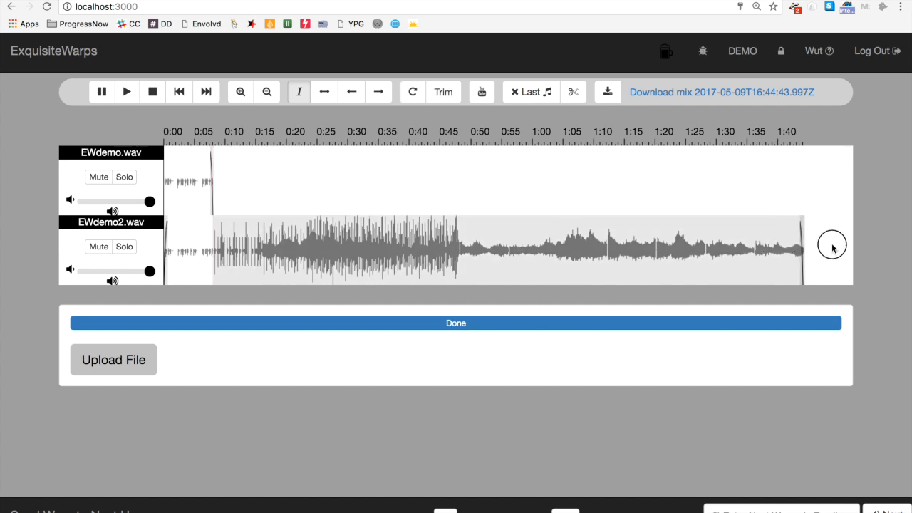
{"action": "left_click", "coordinate": [446, 92]}
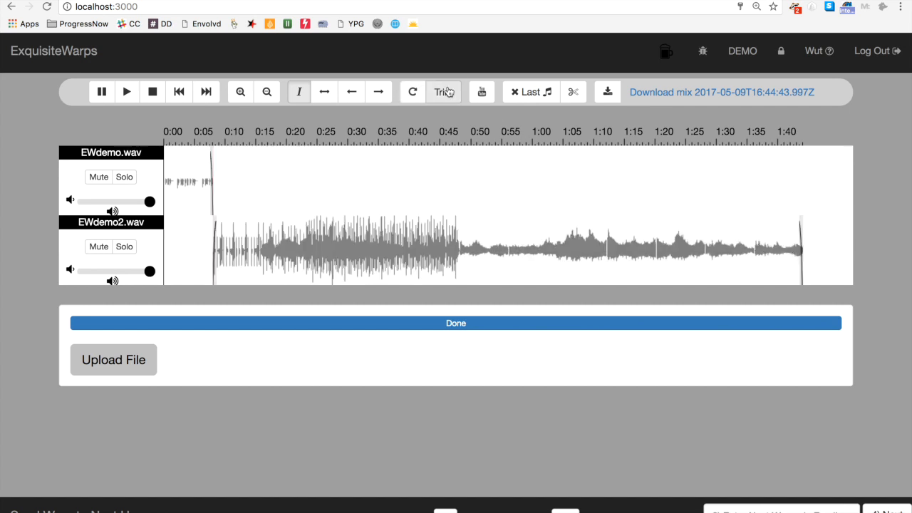
Step: Play the mix through the join between EWdemo.wav and EWdemo2.wav at about 0:08, and stop playback
{"action": "left_click", "coordinate": [134, 96]}
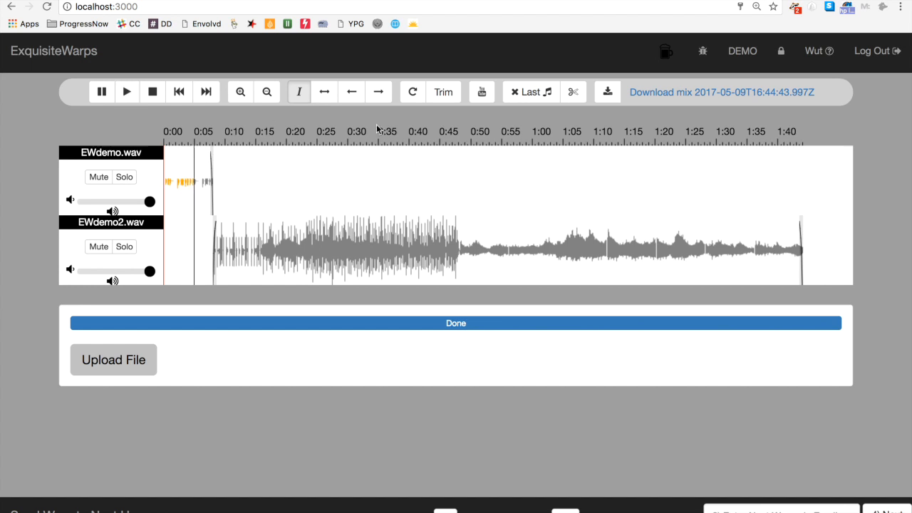
{"action": "left_click", "coordinate": [241, 94]}
{"action": "left_click", "coordinate": [244, 97]}
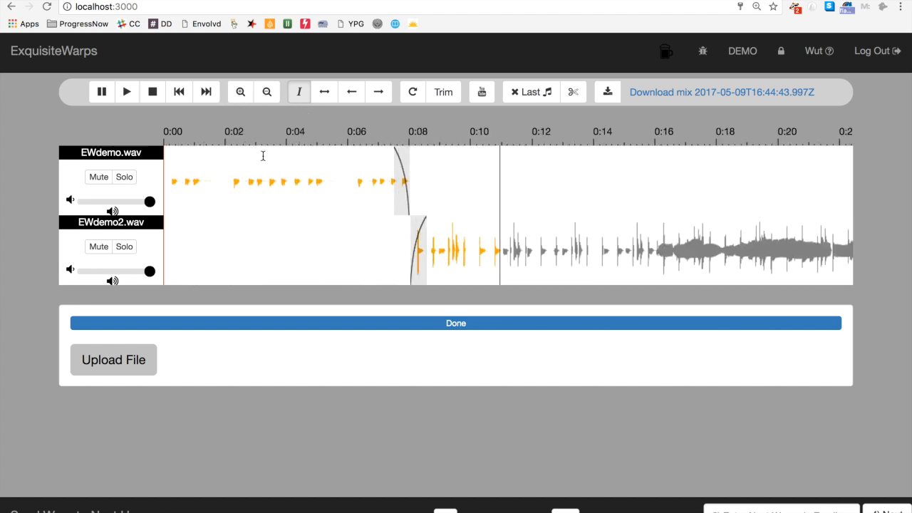
{"action": "left_click", "coordinate": [351, 92]}
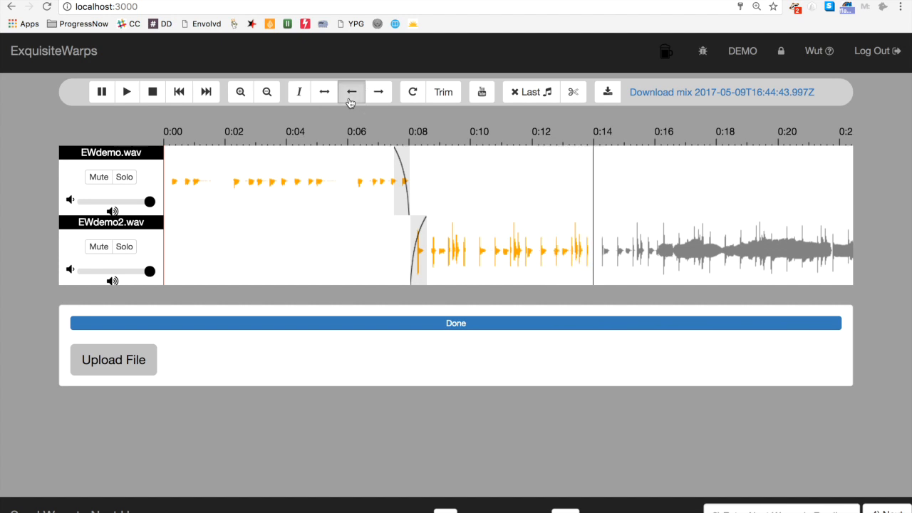
{"action": "left_click", "coordinate": [379, 92]}
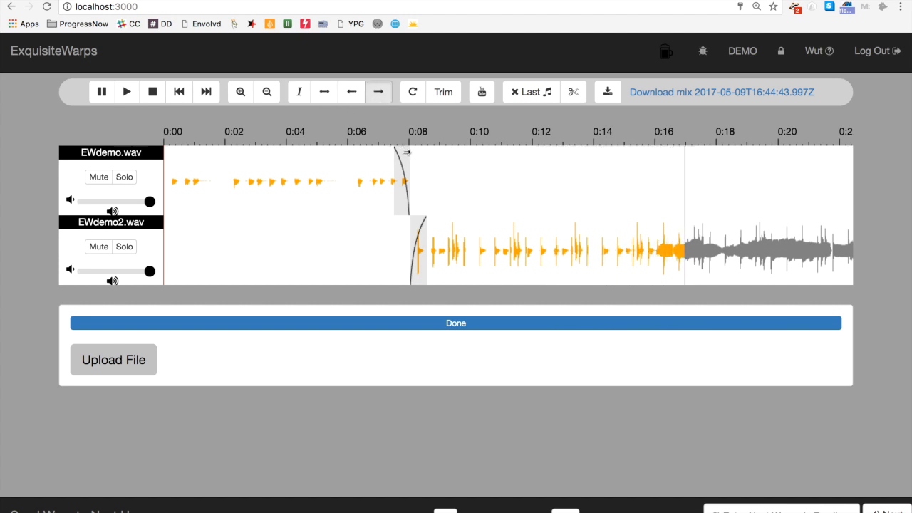
{"action": "scroll", "coordinate": [601, 171], "scroll_direction": "right", "scroll_amount": 2}
{"action": "scroll", "coordinate": [601, 171], "scroll_direction": "right", "scroll_amount": 10}
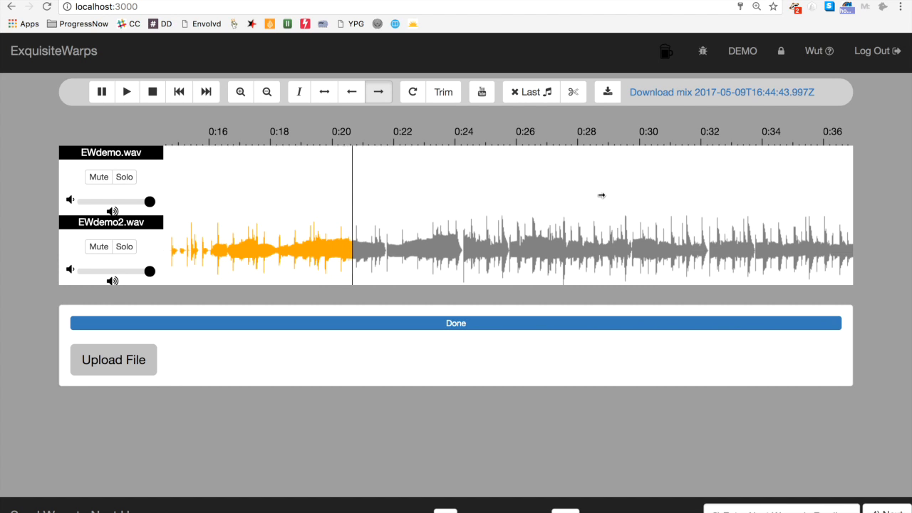
{"action": "left_click", "coordinate": [152, 92]}
{"action": "left_click", "coordinate": [266, 92]}
{"action": "left_click", "coordinate": [266, 92]}
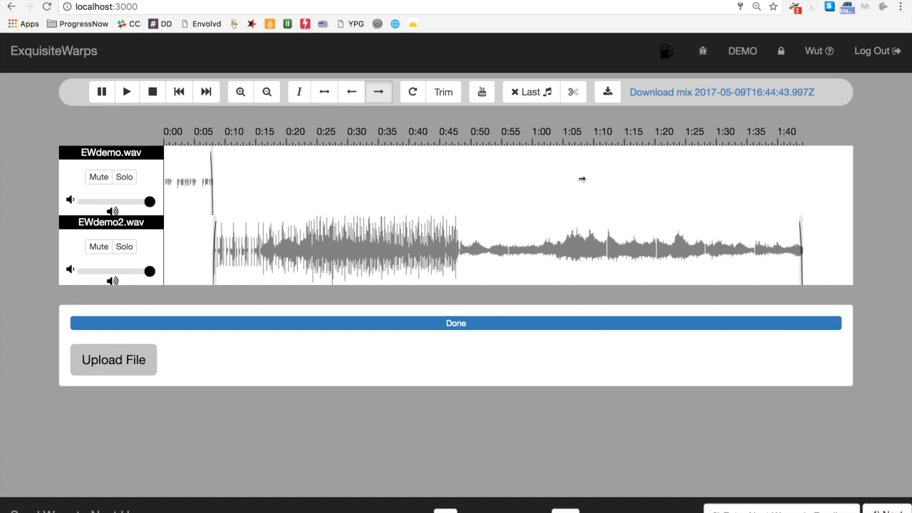
Step: Play EWdemo2.wav from about 0:36 to find the cut point and place the cursor at about 0:48
{"action": "left_click", "coordinate": [240, 92]}
{"action": "left_click", "coordinate": [241, 92]}
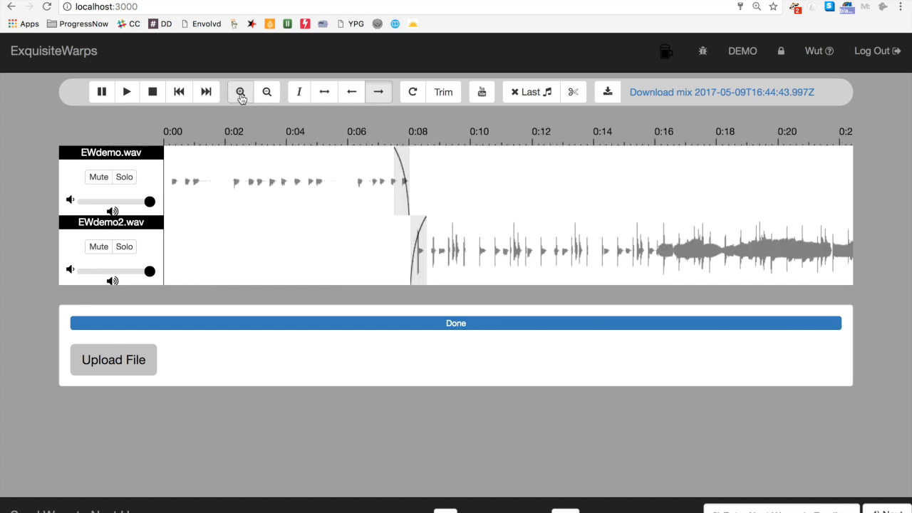
{"action": "scroll", "coordinate": [344, 191], "scroll_direction": "right", "scroll_amount": 15}
{"action": "scroll", "coordinate": [344, 191], "scroll_direction": "left", "scroll_amount": 3}
{"action": "left_click", "coordinate": [299, 92]}
{"action": "left_click", "coordinate": [288, 128]}
{"action": "left_click", "coordinate": [128, 92]}
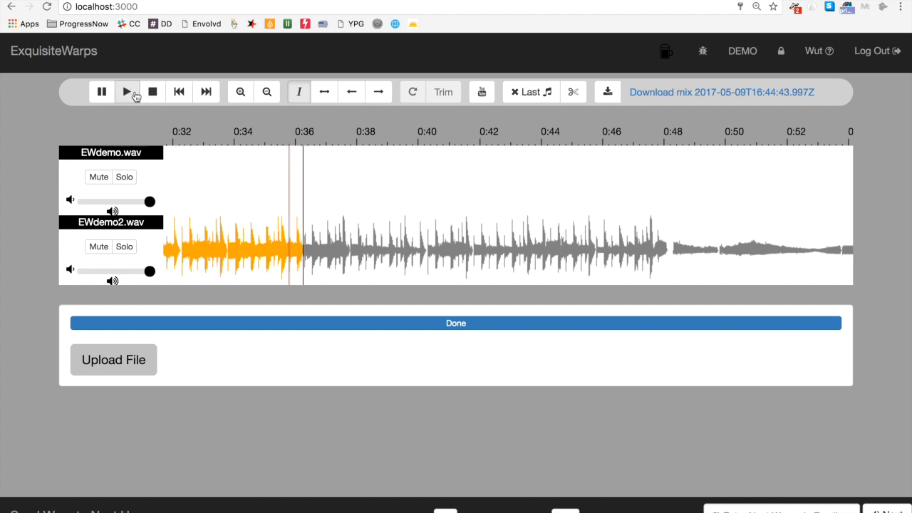
{"action": "left_click", "coordinate": [240, 96]}
{"action": "scroll", "coordinate": [675, 205], "scroll_direction": "right", "scroll_amount": 10}
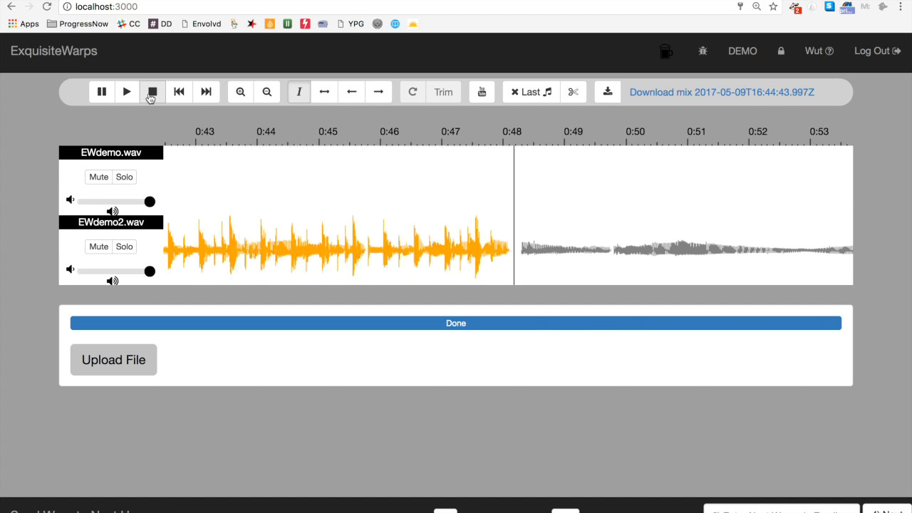
{"action": "left_click", "coordinate": [151, 92]}
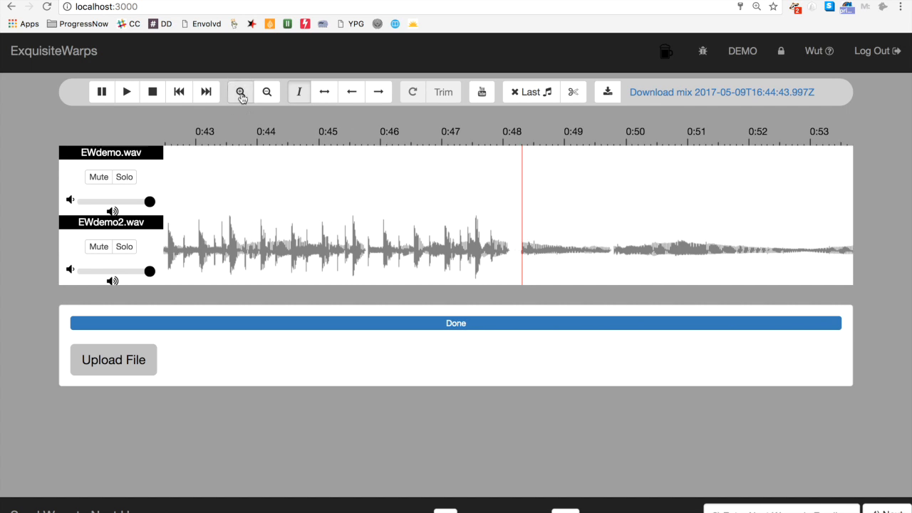
Step: Check playback from the cursor and cut the snippet of EWdemo2.wav that starts at about 0:48
{"action": "left_click", "coordinate": [129, 93]}
{"action": "left_click", "coordinate": [148, 93]}
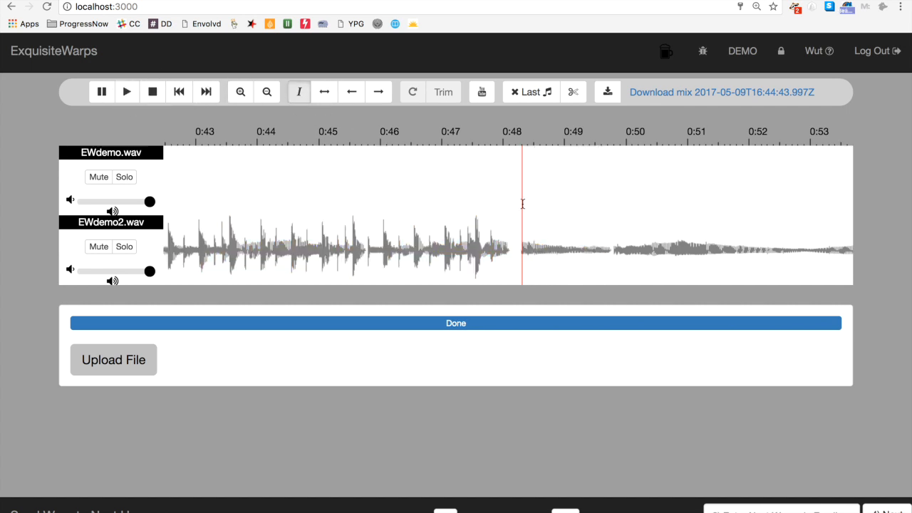
{"action": "scroll", "coordinate": [532, 201], "scroll_direction": "right", "scroll_amount": 10}
{"action": "scroll", "coordinate": [532, 202], "scroll_direction": "left", "scroll_amount": 10}
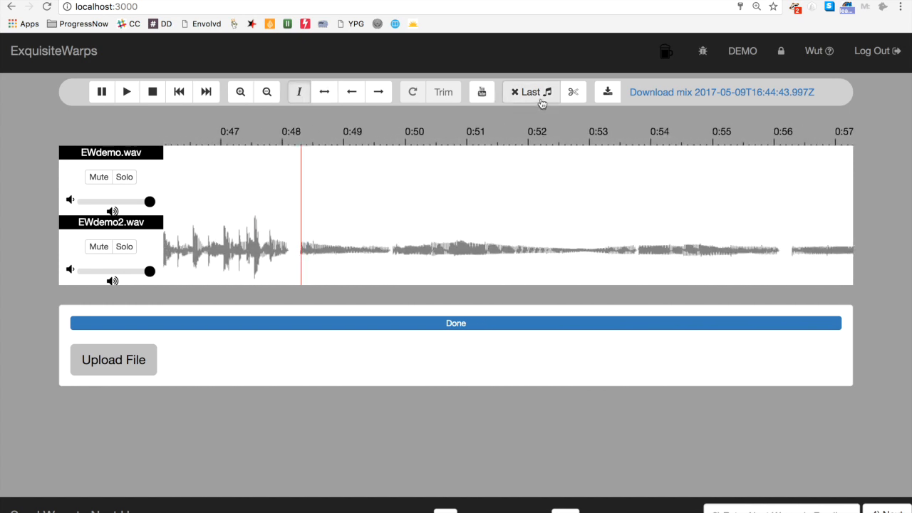
{"action": "left_click", "coordinate": [574, 92]}
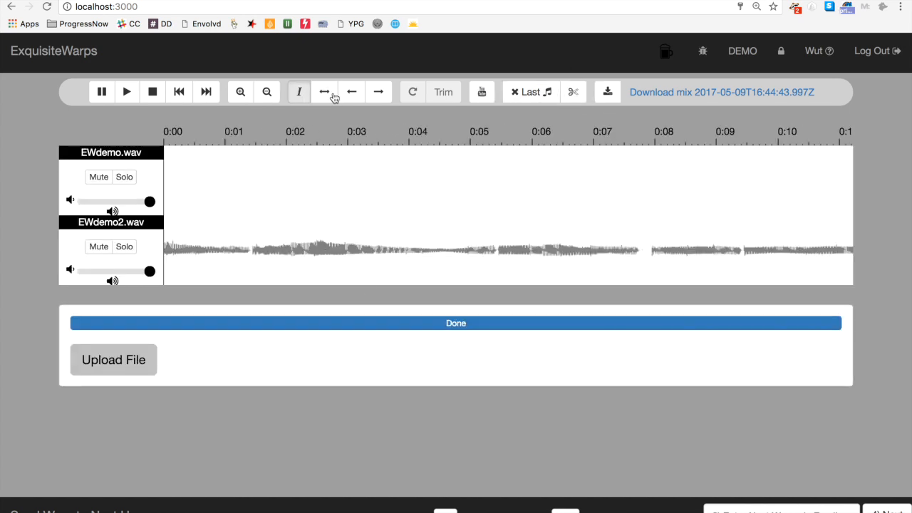
Step: Fill in the next contributor's e-mail and proceed to the page for sending the DEMO warp
{"action": "left_click", "coordinate": [782, 510]}
{"action": "type", "text": "eth"}
{"action": "key", "text": "Down"}
{"action": "key", "text": "Return"}
{"action": "key", "text": "Return"}
Step: Add the note "These emailed. We making a song!!!!! Lets finish this!!!!" and save and send the warp
{"action": "left_click", "coordinate": [288, 333]}
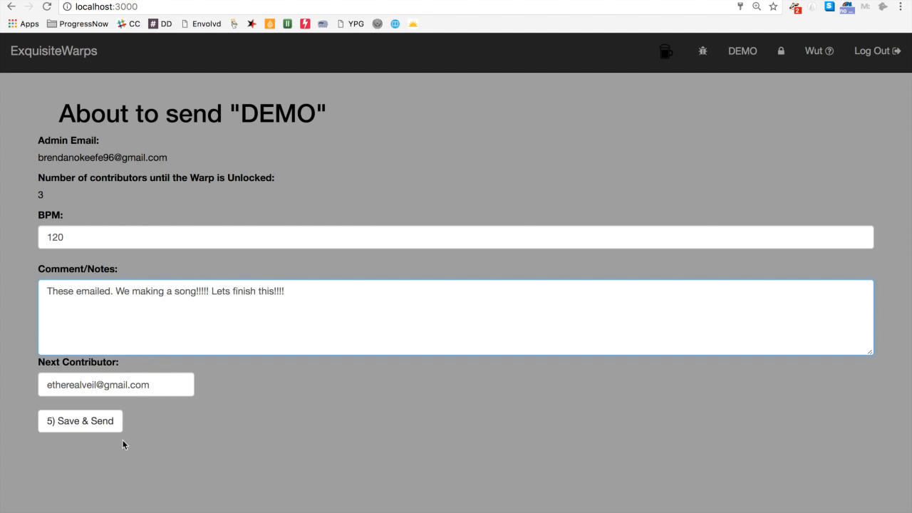
{"action": "left_click", "coordinate": [111, 423]}
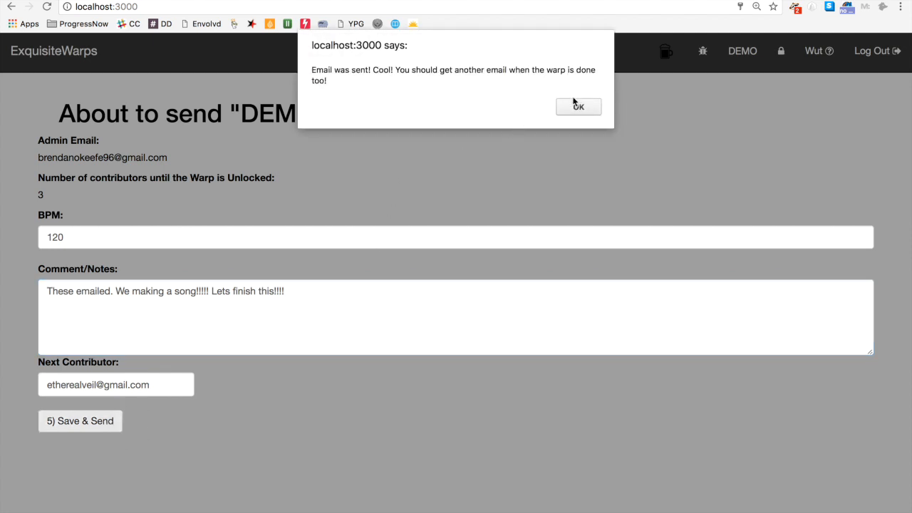
{"action": "left_click", "coordinate": [575, 105]}
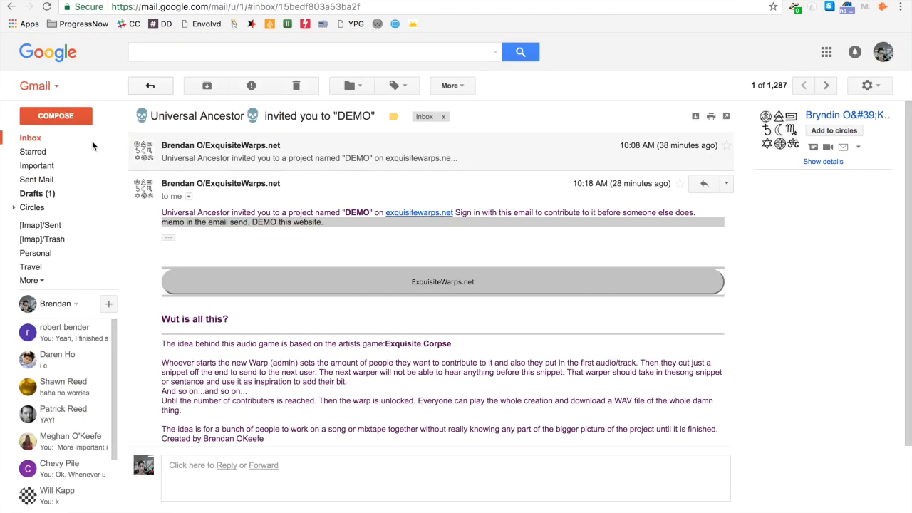
Step: Open the newest DEMO invitation in the Gmail inbox, expand its full text and follow its ExquisiteWarps.net link
{"action": "left_click", "coordinate": [43, 138]}
{"action": "left_click", "coordinate": [322, 116]}
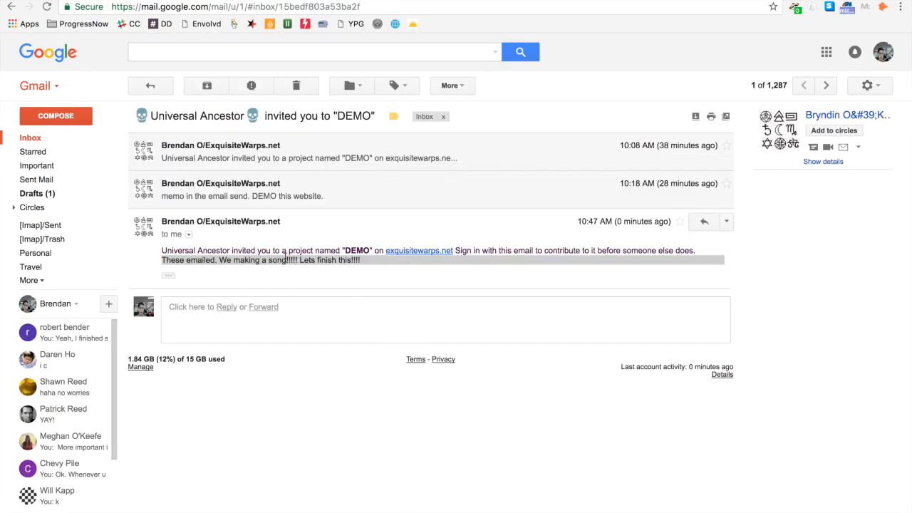
{"action": "left_click", "coordinate": [169, 275]}
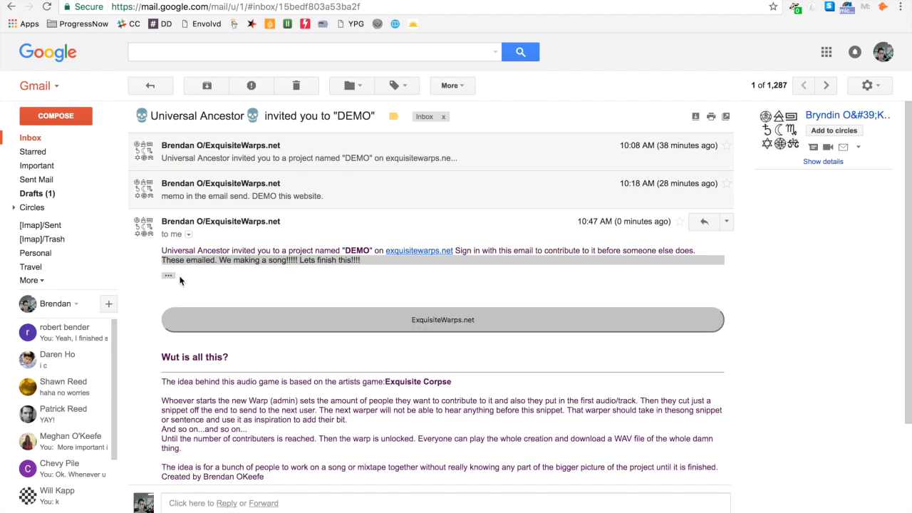
{"action": "left_click", "coordinate": [290, 320]}
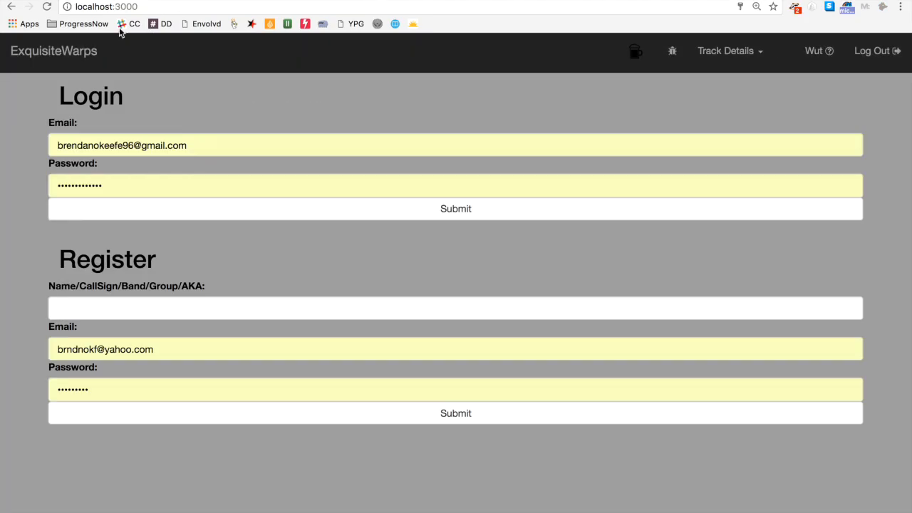
Step: Log in to the localhost:3000 site with the third contributor's saved account and open the DEMO warp
{"action": "left_click", "coordinate": [351, 142]}
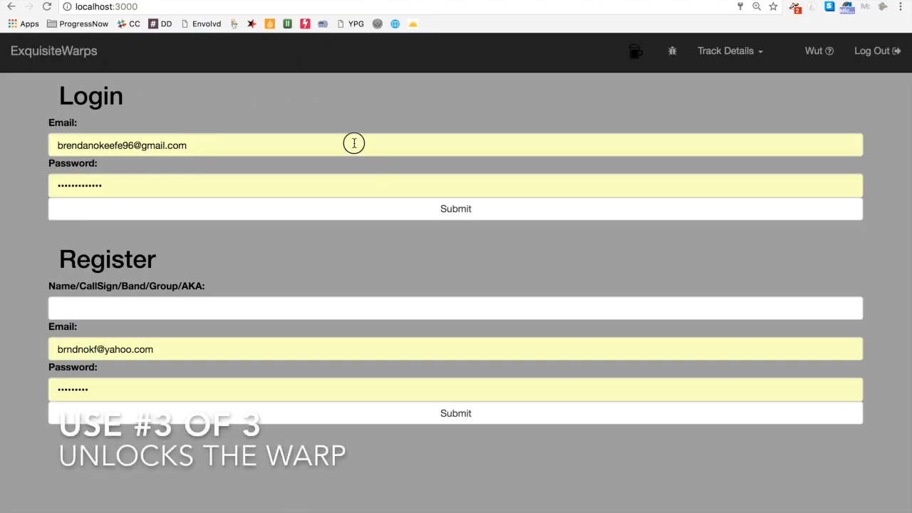
{"action": "left_click", "coordinate": [335, 194]}
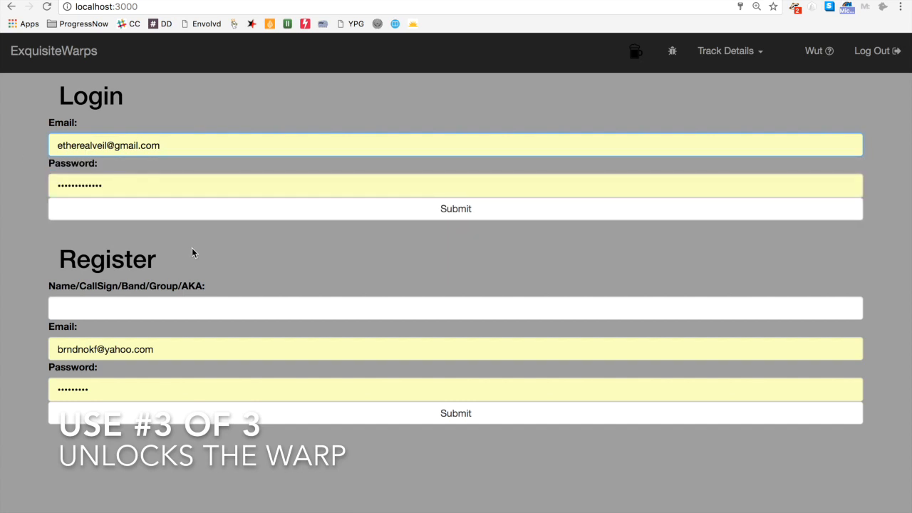
{"action": "left_click", "coordinate": [206, 213]}
{"action": "left_click", "coordinate": [643, 209]}
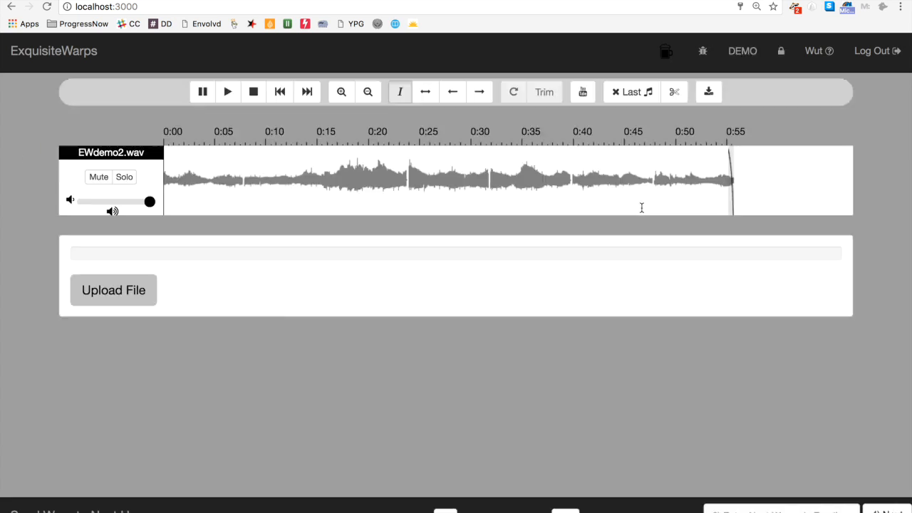
Step: Upload EWdemo3.wav and shift its track to start at about 0:07
{"action": "left_click", "coordinate": [140, 280]}
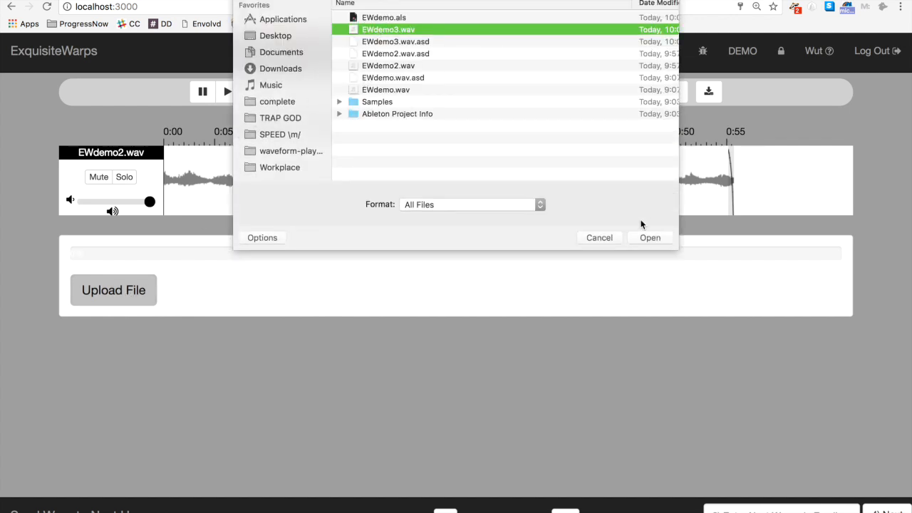
{"action": "left_click", "coordinate": [651, 238]}
{"action": "left_click", "coordinate": [426, 91]}
{"action": "left_click_drag", "start_coordinate": [263, 242], "coordinate": [315, 236]}
Step: Play the warp while giving EWdemo2.wav a fade-in of about 1 second and a fade-out starting at about 0:03, and stop playback
{"action": "left_click", "coordinate": [229, 92]}
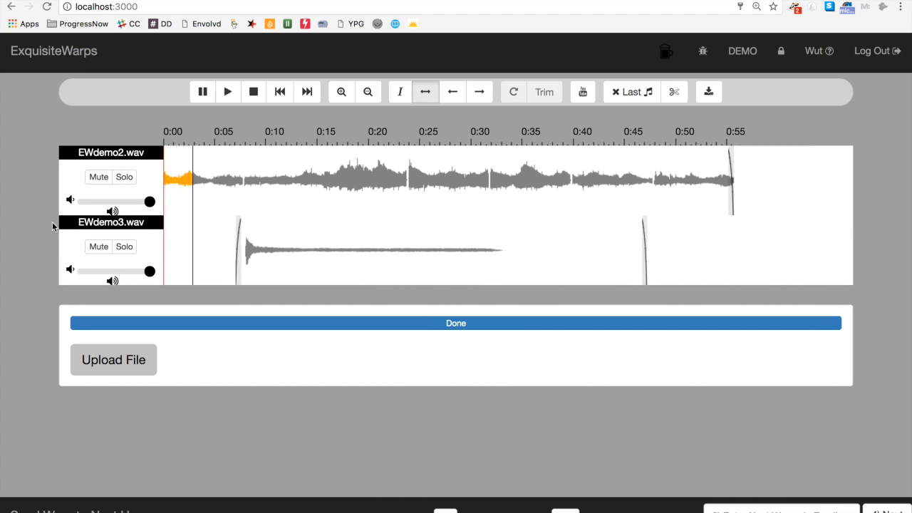
{"action": "left_click", "coordinate": [451, 93]}
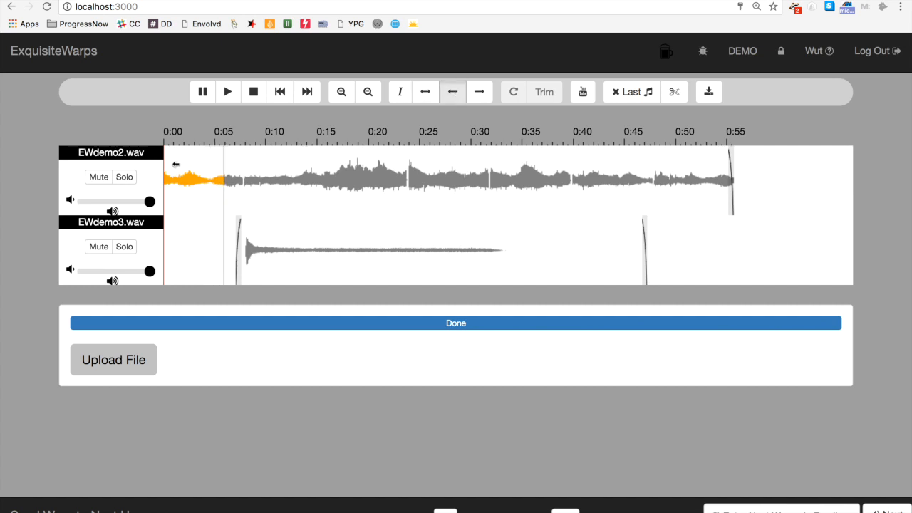
{"action": "left_click", "coordinate": [479, 93]}
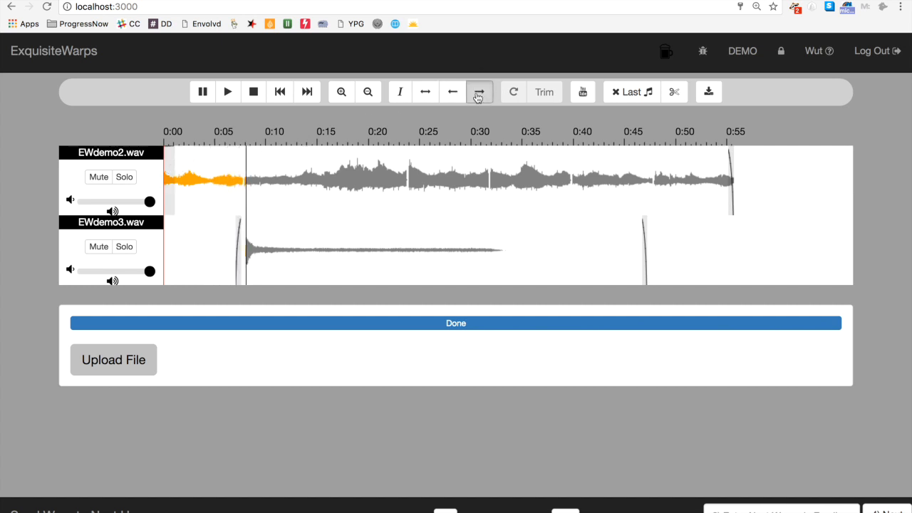
{"action": "left_click", "coordinate": [191, 162]}
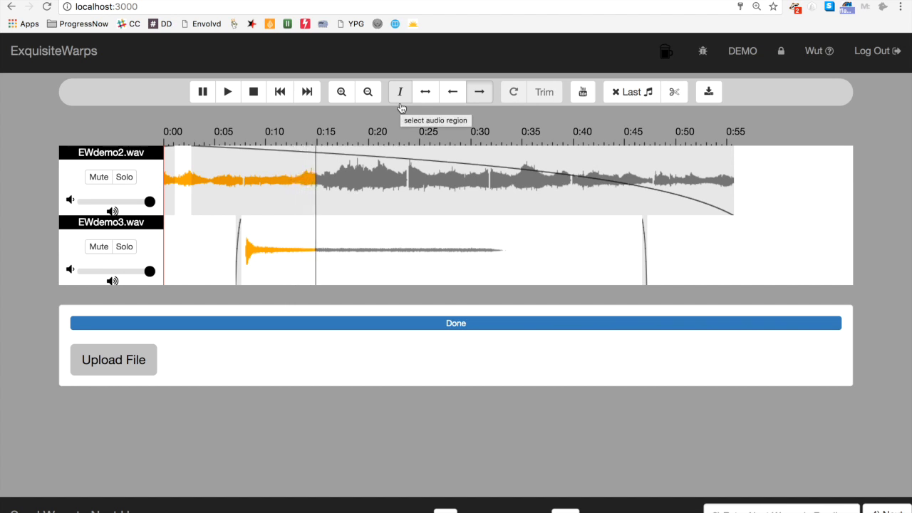
{"action": "left_click", "coordinate": [254, 97]}
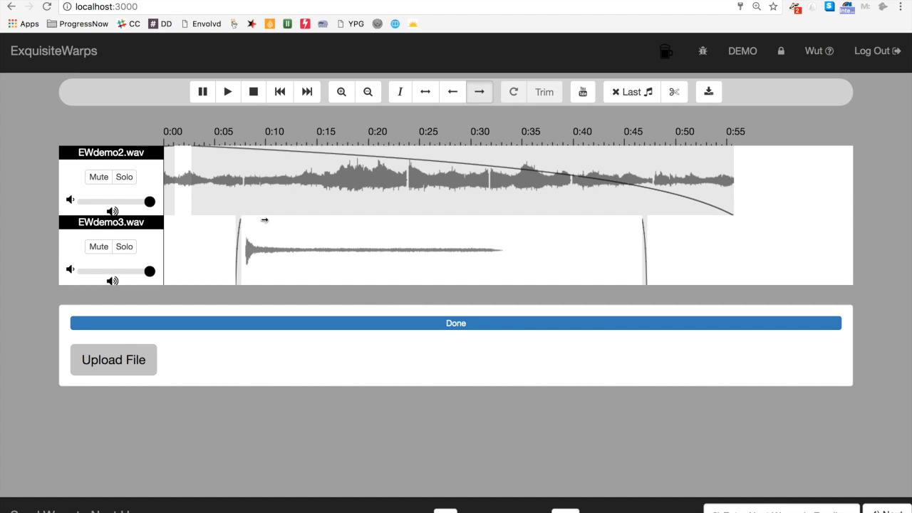
Step: Cut the snippet at about 0:08, where the EWdemo3.wav sound begins, and briefly play the full three-track warp from the start
{"action": "left_click", "coordinate": [399, 91]}
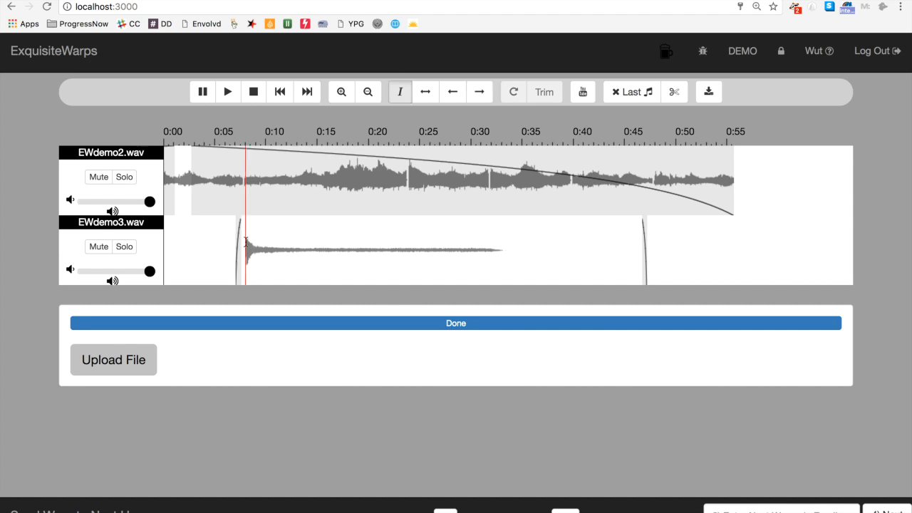
{"action": "left_click", "coordinate": [674, 92]}
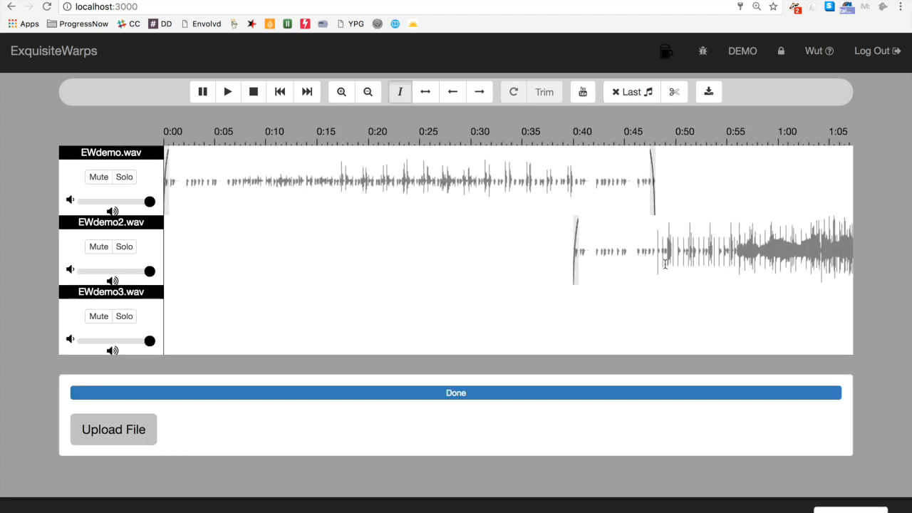
{"action": "left_click", "coordinate": [369, 92]}
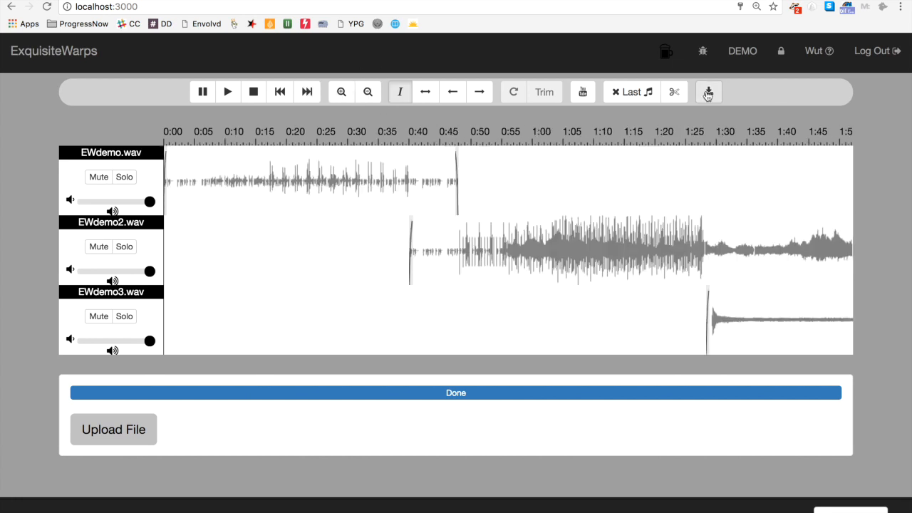
{"action": "left_click", "coordinate": [227, 92]}
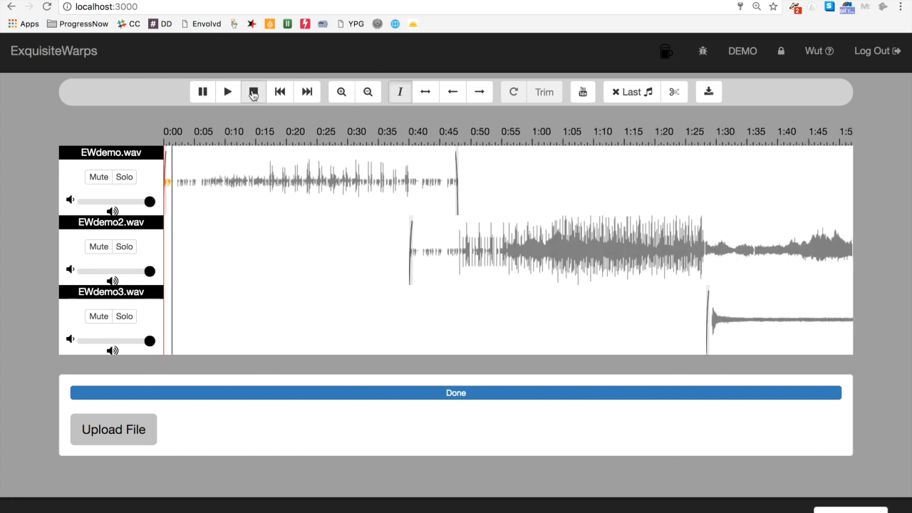
{"action": "left_click", "coordinate": [253, 94]}
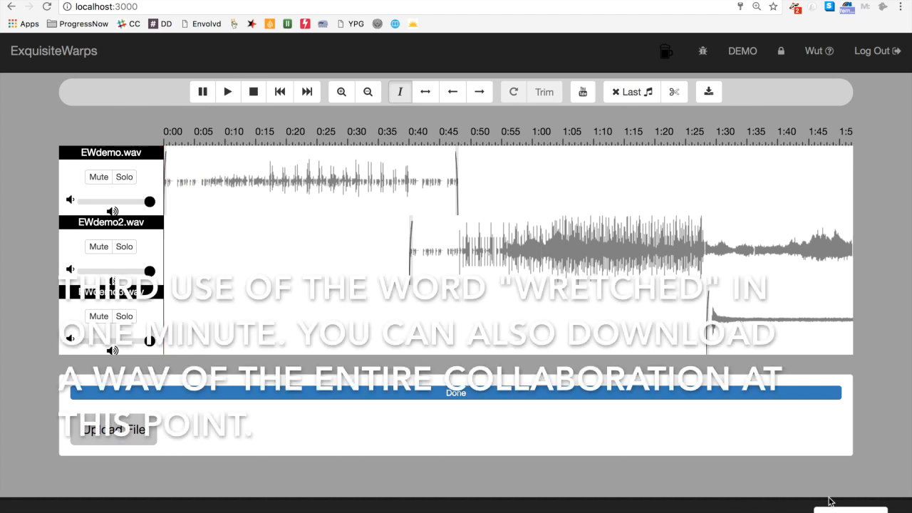
Step: Send the finished warp's e-mail notification to the other users and log out of the site
{"action": "left_click", "coordinate": [850, 510]}
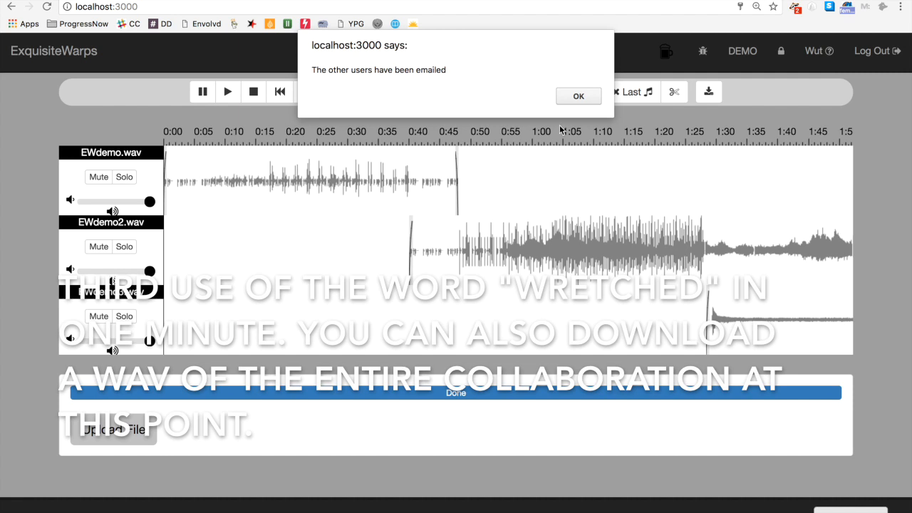
{"action": "left_click", "coordinate": [578, 98]}
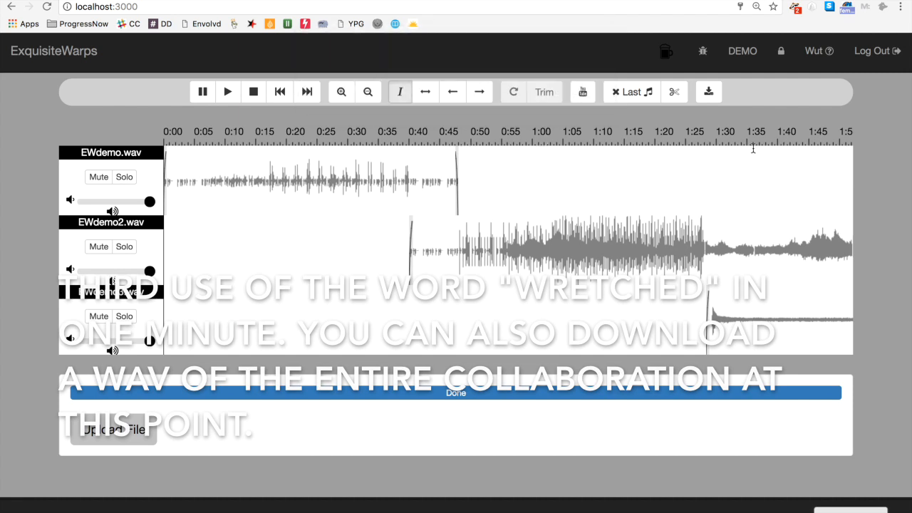
{"action": "left_click", "coordinate": [867, 64]}
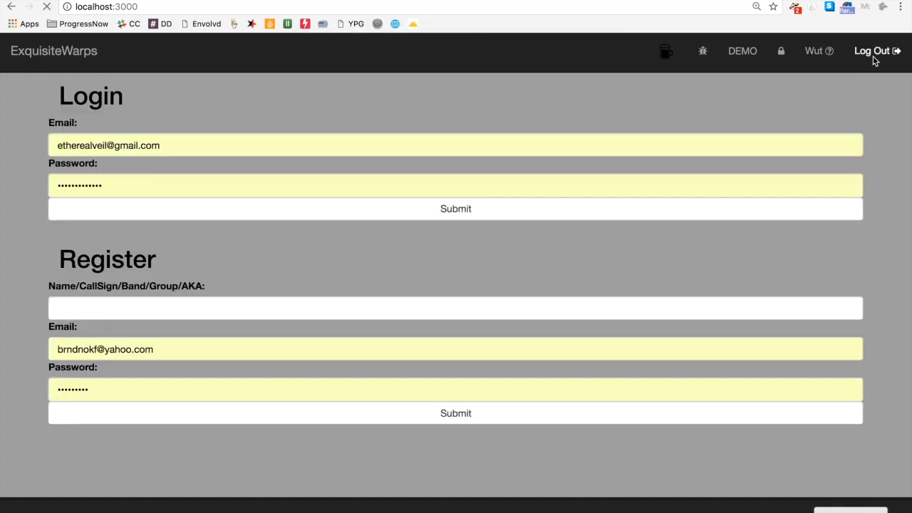